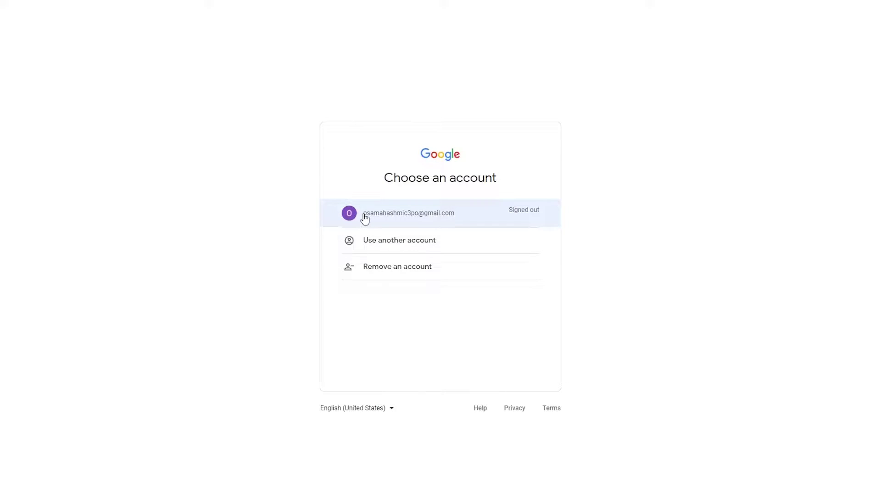
Step: Sign in with the listed Google account and open Admin for the Continuum account's TSGtoutorials property
left_click(364, 216)
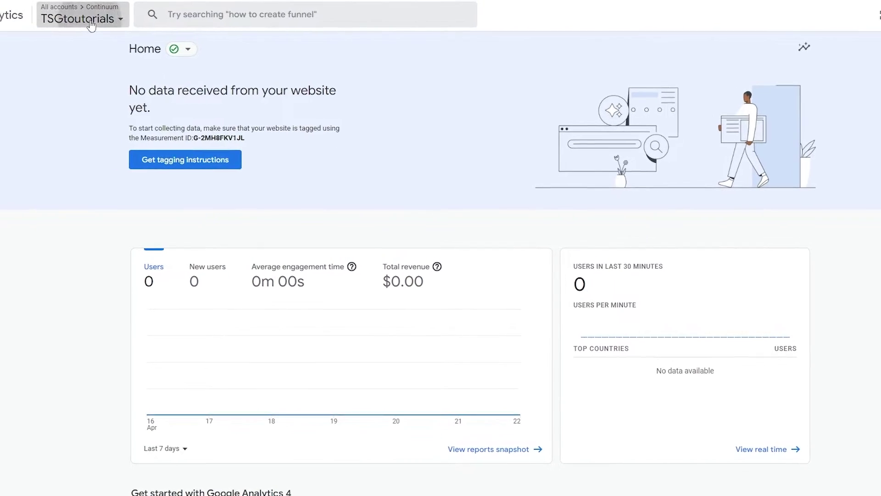
left_click(34, 17)
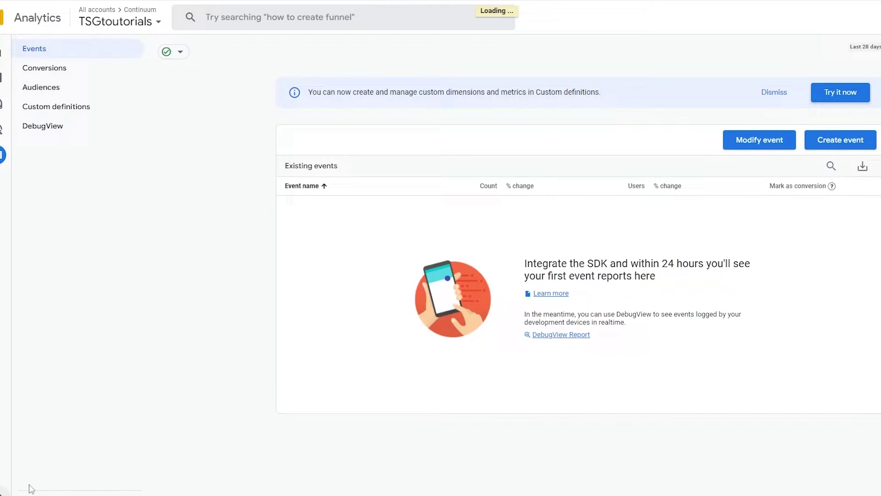
left_click(13, 491)
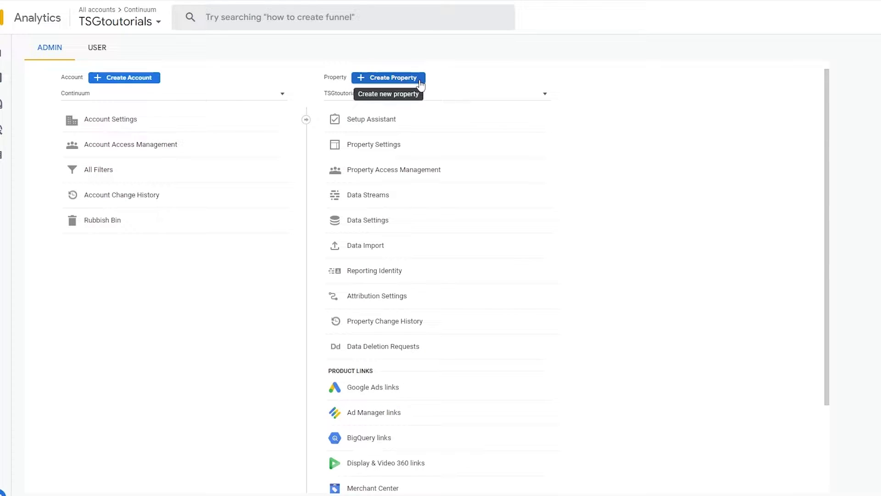
Step: Start a new Analytics property named TSG2.0
left_click(420, 85)
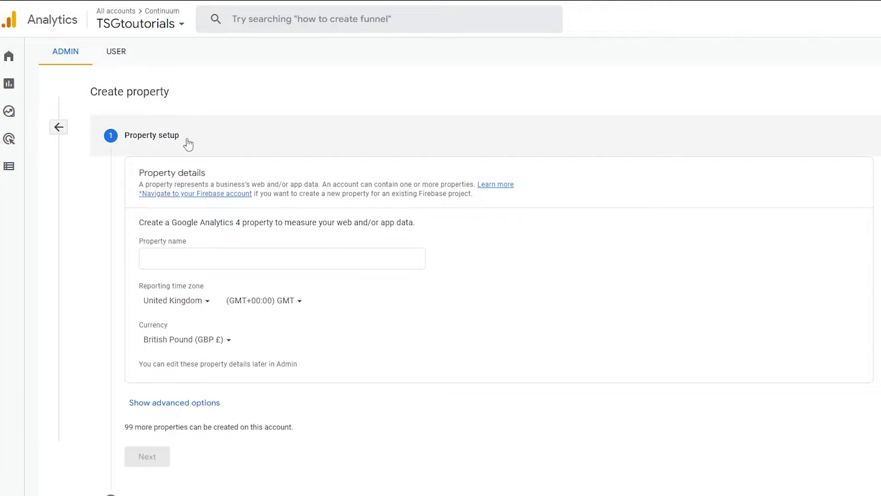
left_click(161, 255)
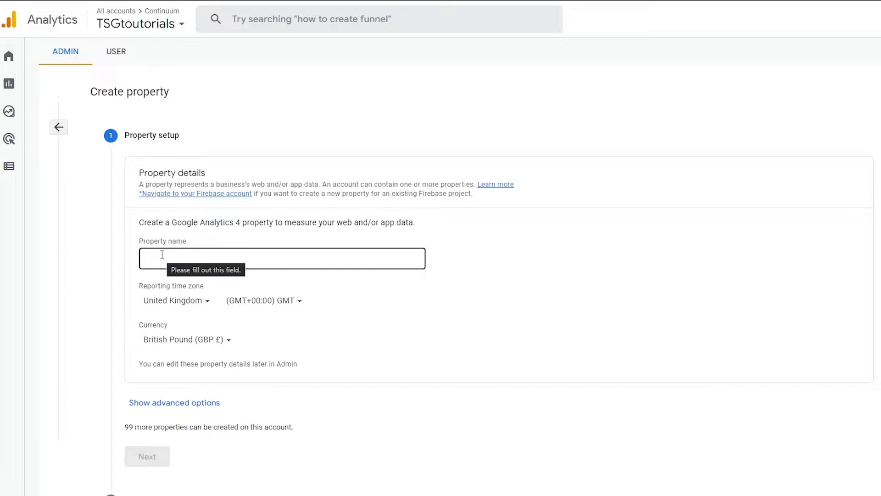
left_click(172, 303)
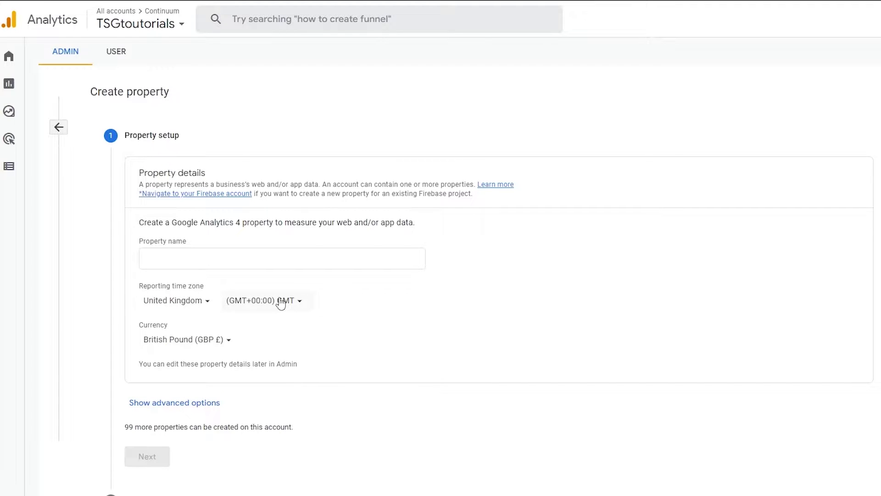
left_click(199, 261)
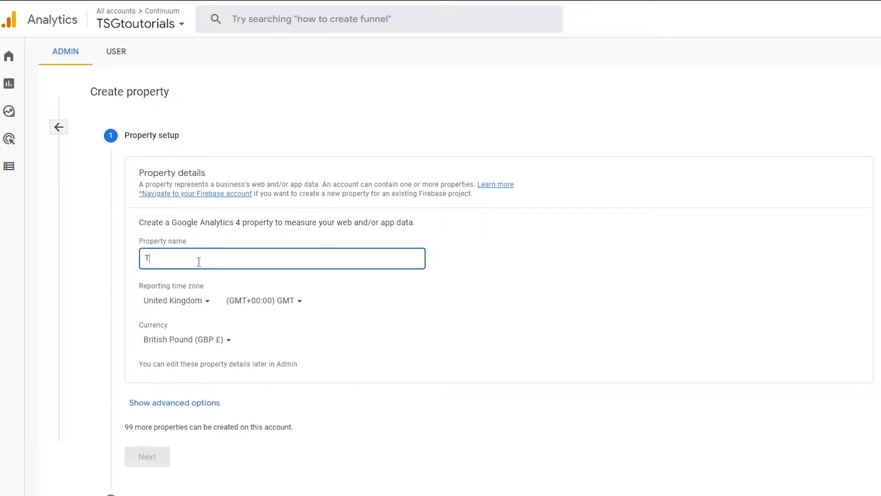
type("TSG2.0")
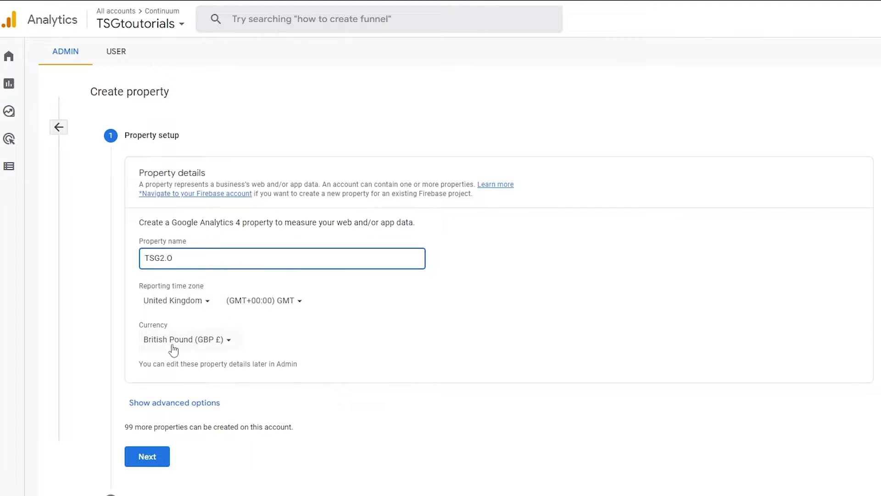
Step: Set the property currency to US Dollar and continue to the business details
left_click(211, 339)
type("u")
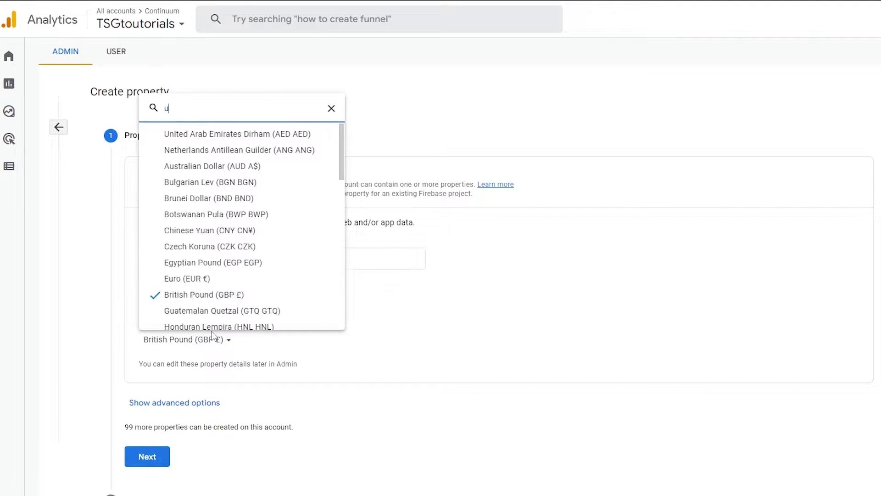
type("sd")
left_click(207, 315)
left_click(148, 456)
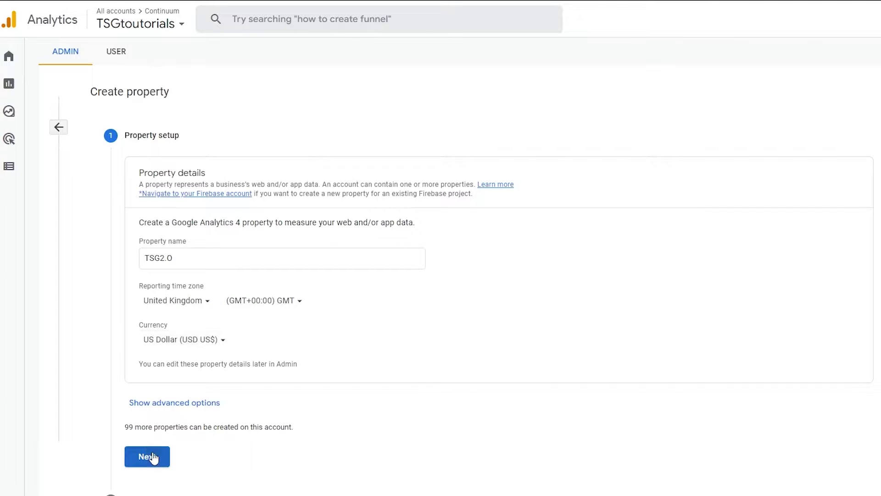
scroll(119, 303, "down", 2)
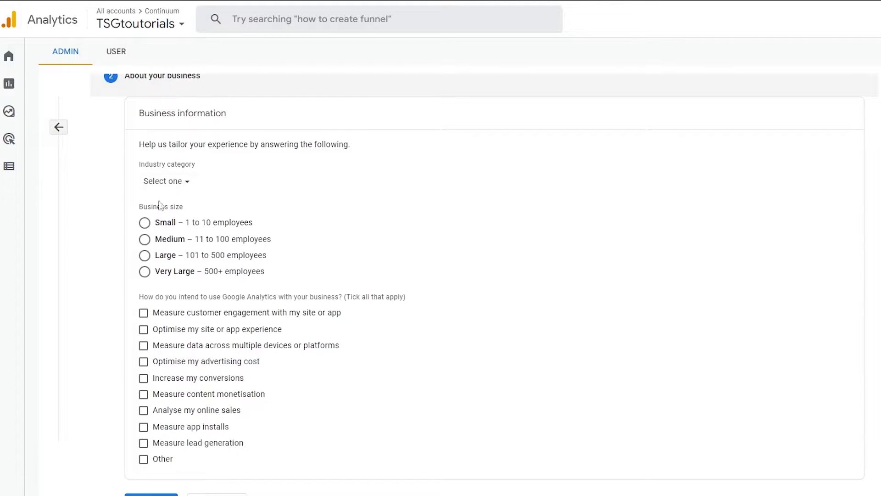
Step: Search the Industry category list and select Online Communities
left_click(177, 186)
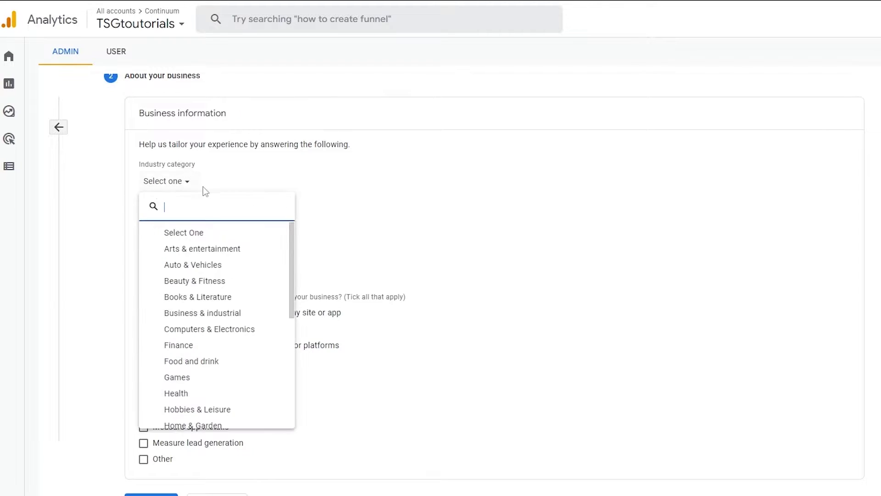
scroll(213, 368, "down", 3)
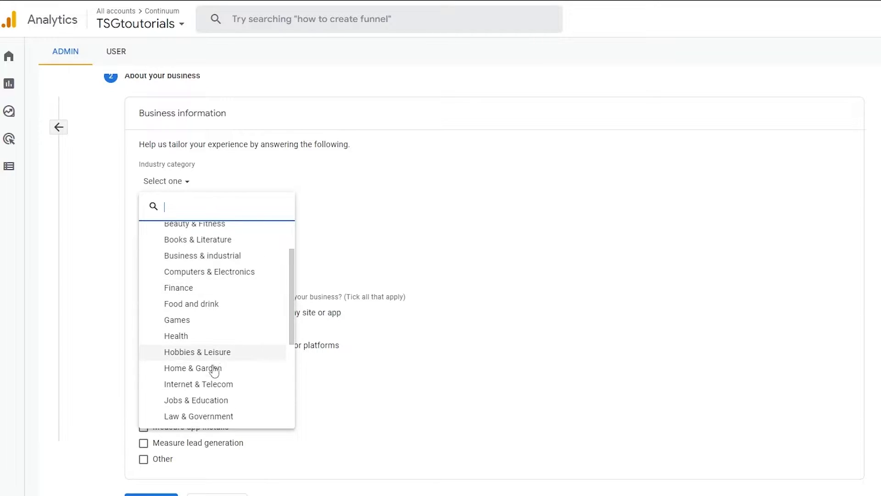
scroll(228, 379, "down", 5)
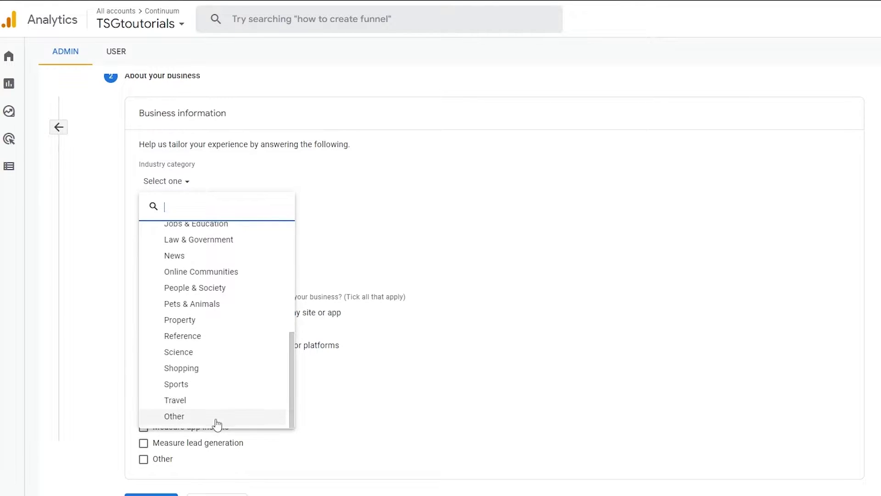
scroll(215, 422, "up", 5)
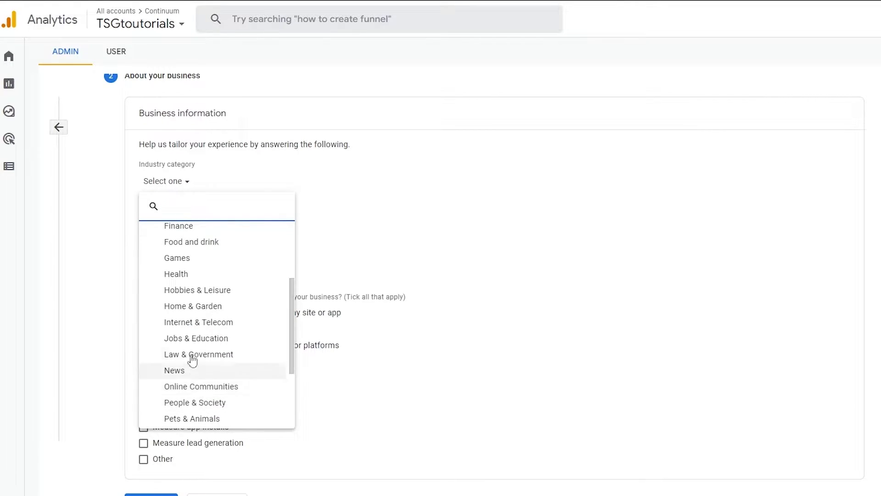
scroll(197, 360, "up", 3)
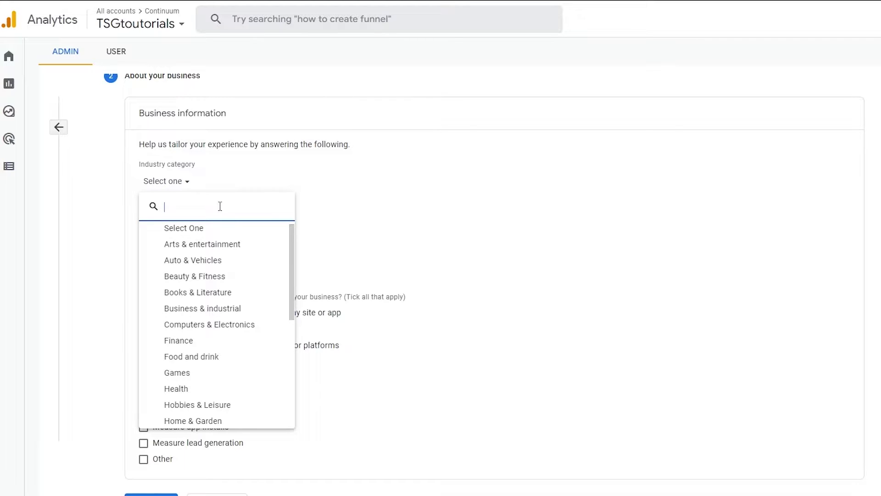
type("e")
type("media")
key("BackSpace")
key("BackSpace")
key("BackSpace")
key("BackSpace")
key("BackSpace")
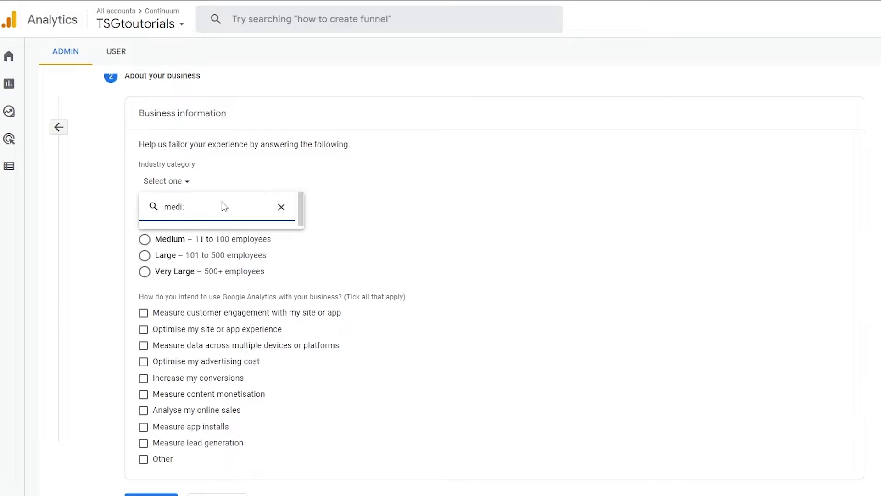
type("i")
key("BackSpace")
type("ai")
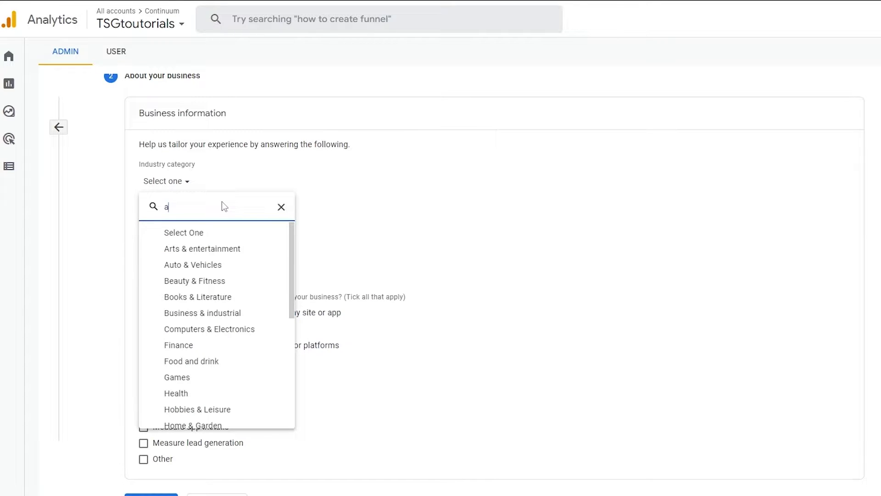
key("BackSpace")
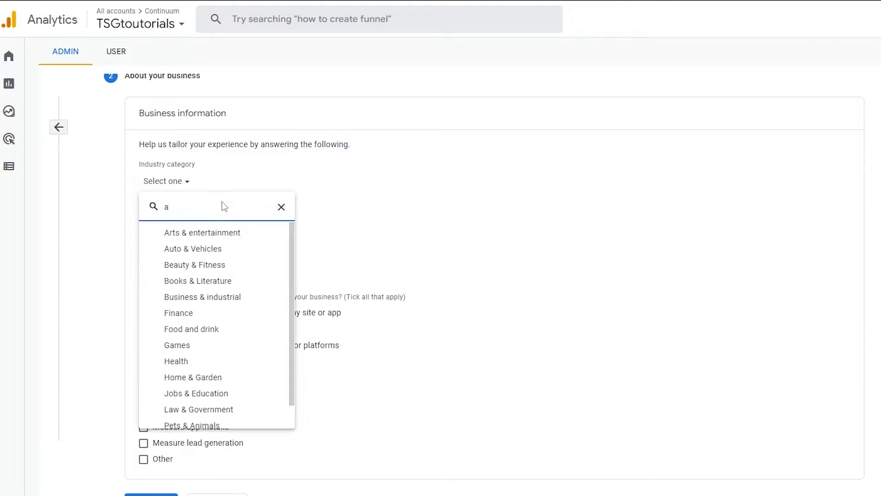
key("BackSpace")
scroll(218, 330, "down", 3)
left_click(215, 330)
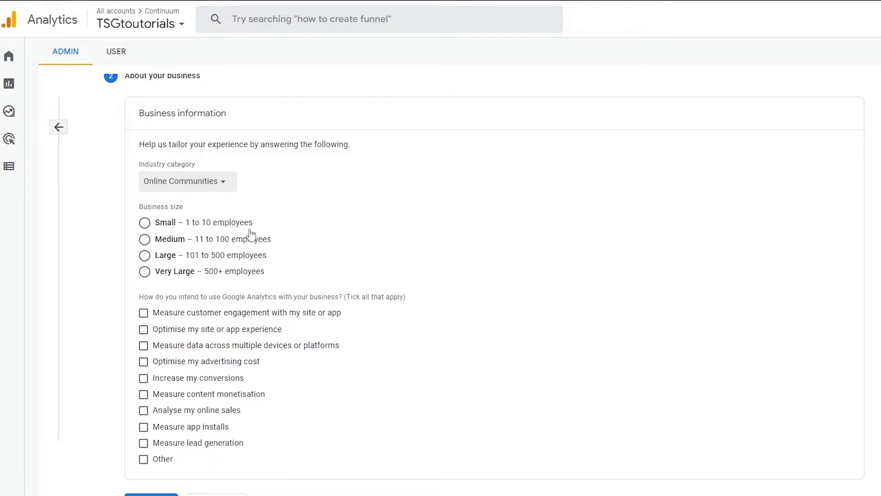
Step: Set the business size to Small
left_click(145, 223)
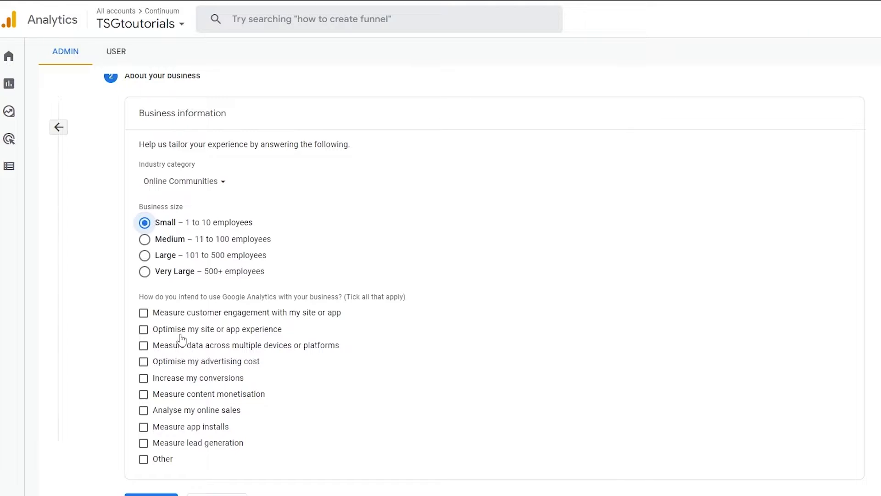
left_click_drag(138, 297, 344, 300)
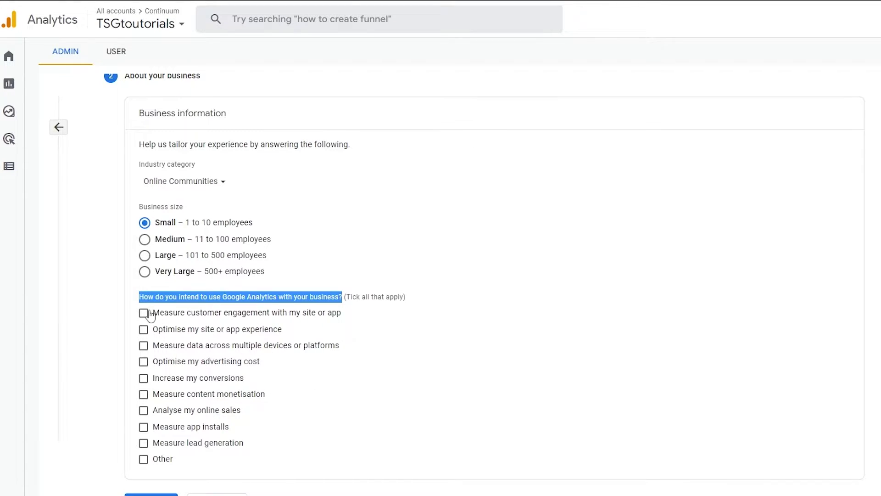
left_click(128, 373)
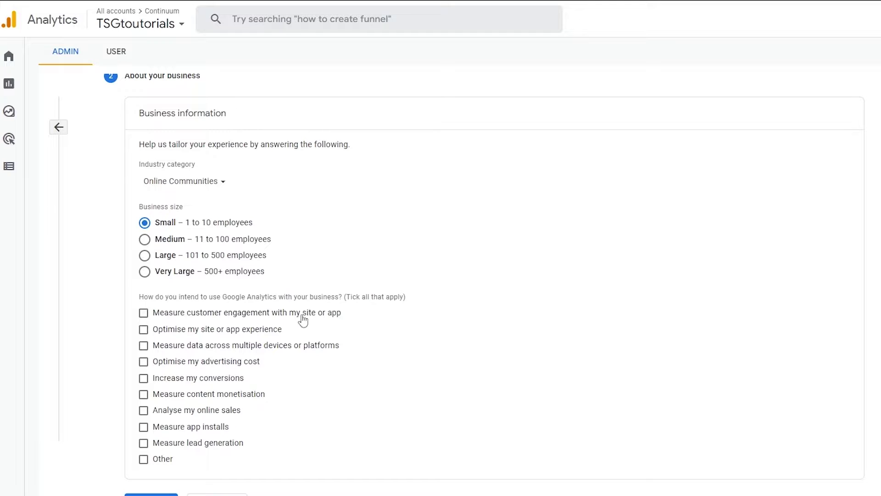
Step: Tick customer engagement, site/app experience, advertising cost, conversions and app installs as intended uses
left_click(144, 313)
left_click(145, 331)
left_click(143, 345)
left_click(144, 346)
left_click(152, 366)
left_click(144, 378)
left_click(143, 426)
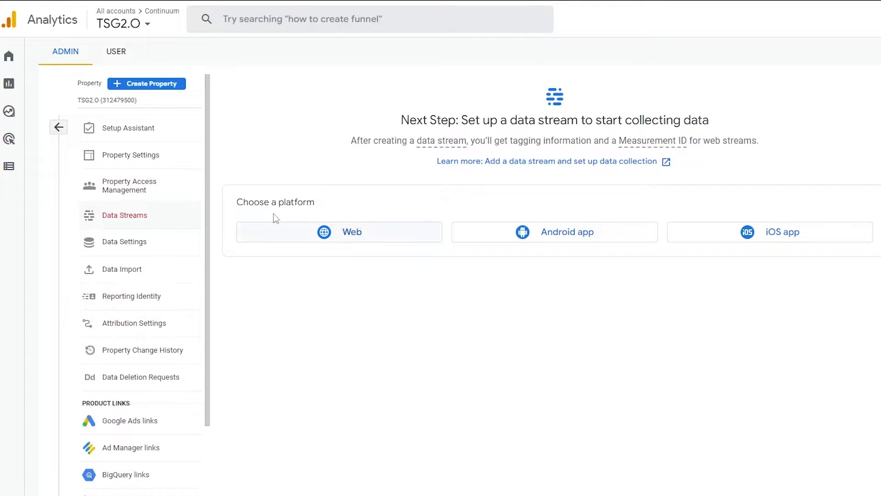
scroll(138, 442, "down", 3)
scroll(140, 404, "up", 3)
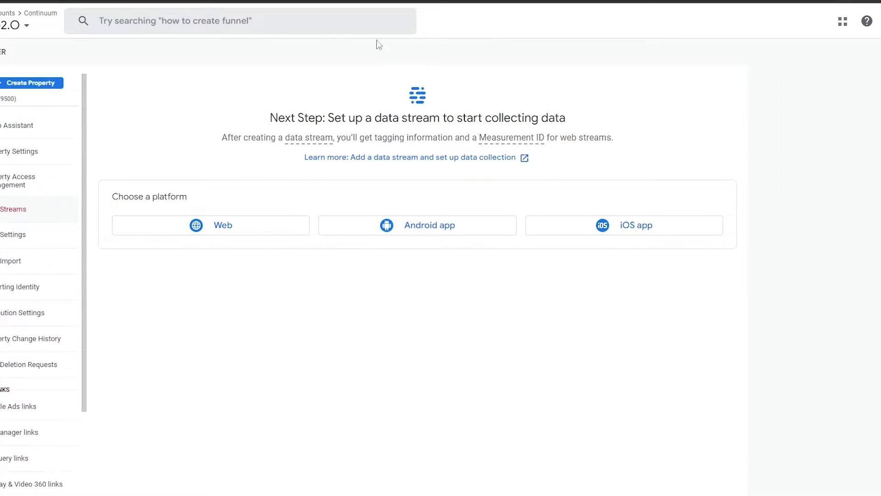
left_click_drag(273, 117, 580, 119)
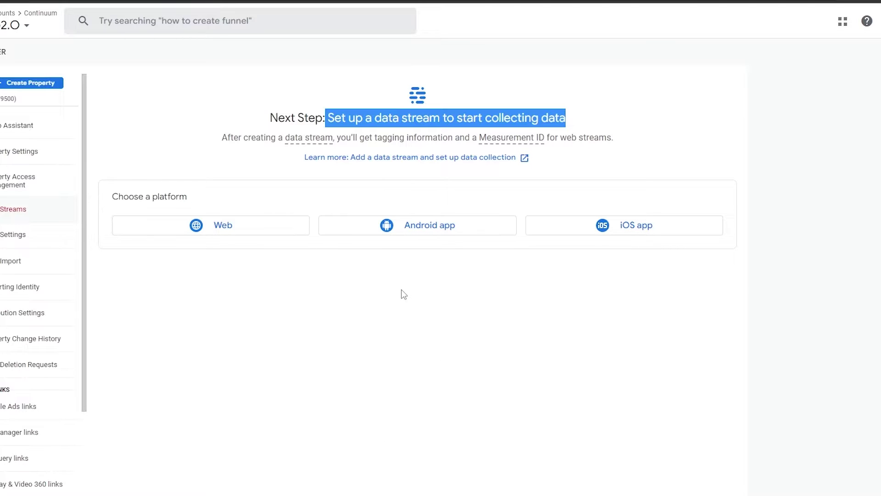
left_click(374, 283)
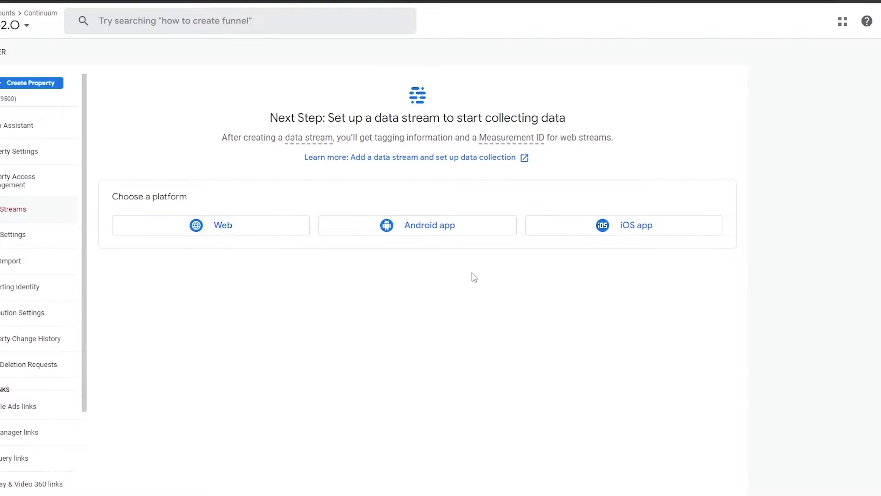
left_click(245, 231)
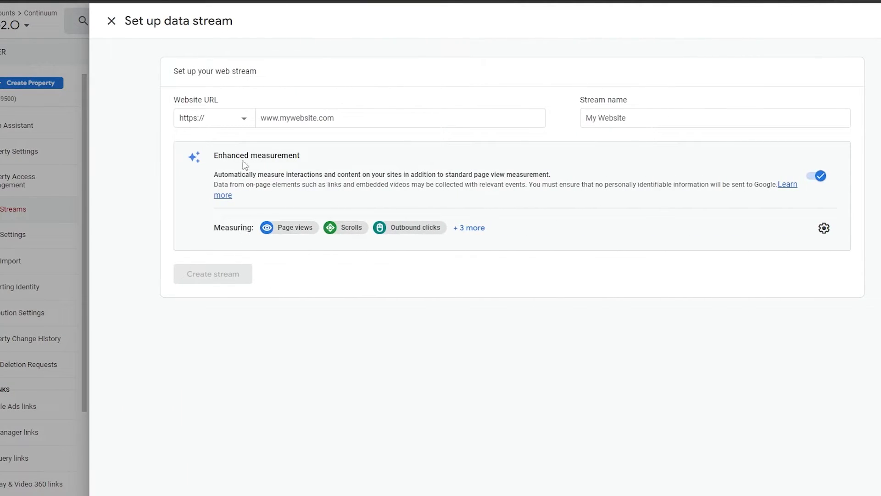
left_click(279, 116)
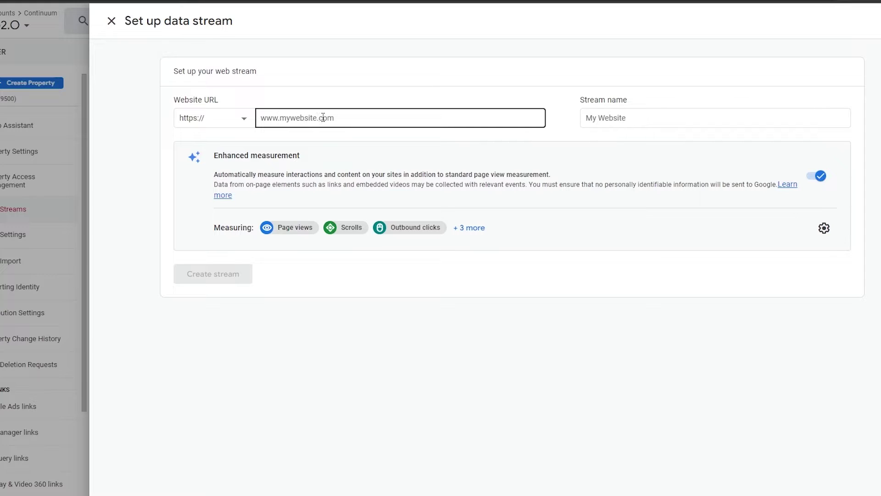
left_click(592, 118)
left_click(379, 120)
type("www")
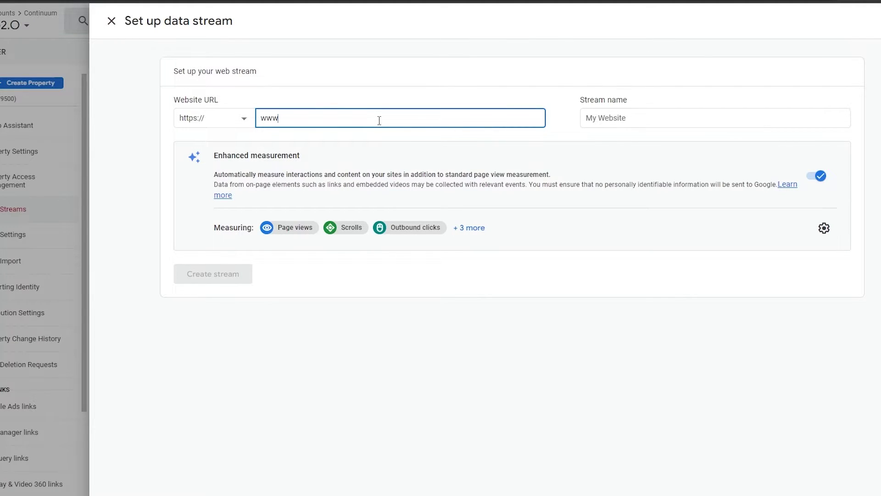
type(".tsgtutorials.com")
left_click(606, 121)
type("TS")
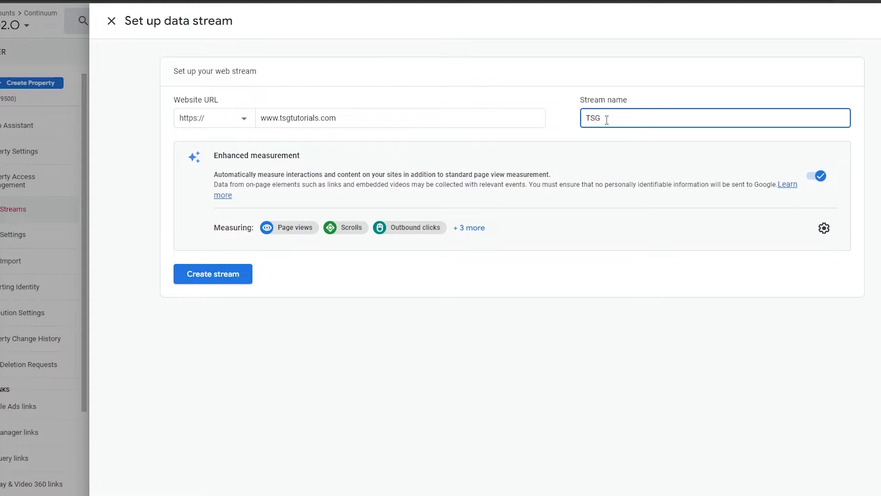
type("G")
left_click(226, 287)
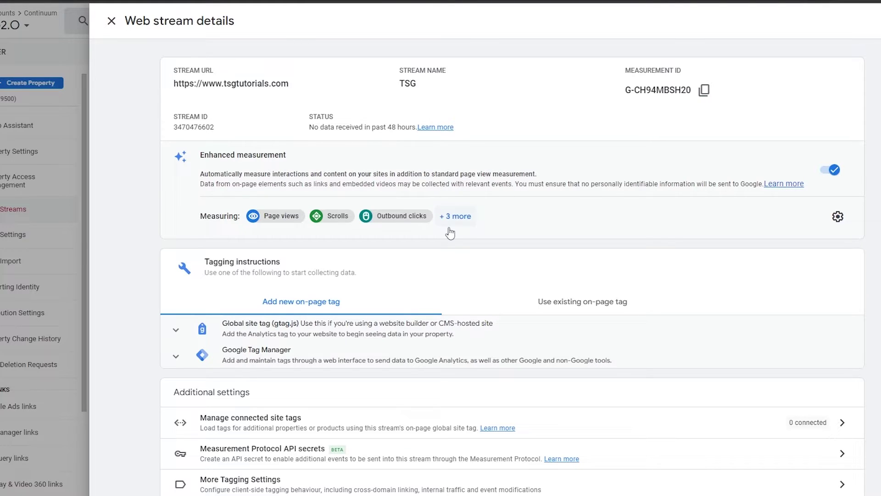
Step: Find Wix through a browser search and open the wix.com sign-in page
key("alt+Tab")
scroll(403, 306, "down", 2)
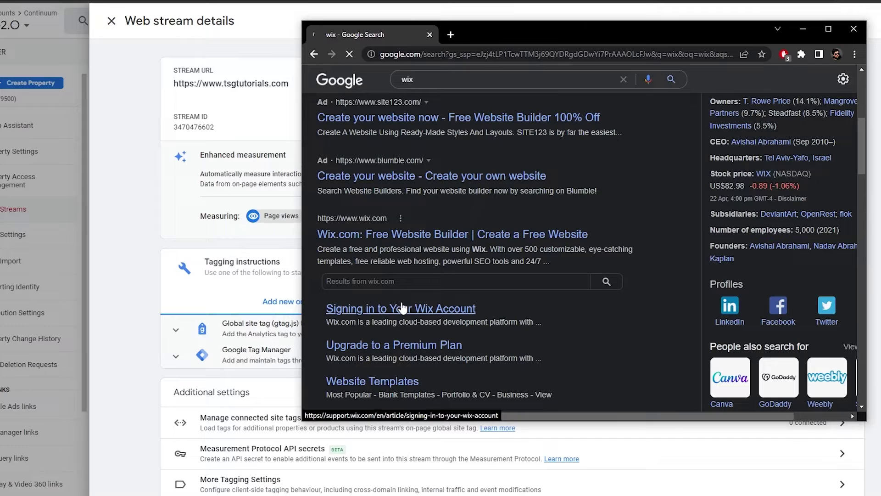
left_click(376, 234)
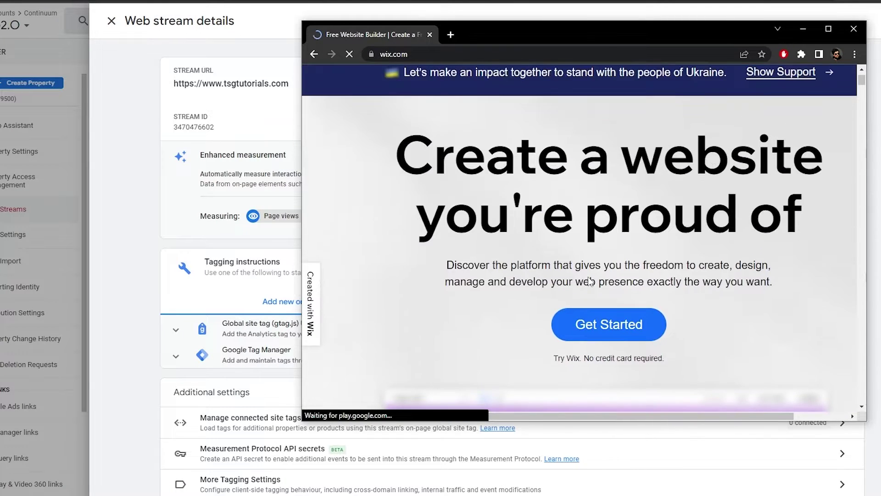
scroll(838, 364, "down", 3)
left_click_drag(303, 419, 60, 495)
scroll(683, 326, "up", 5)
left_click(456, 275)
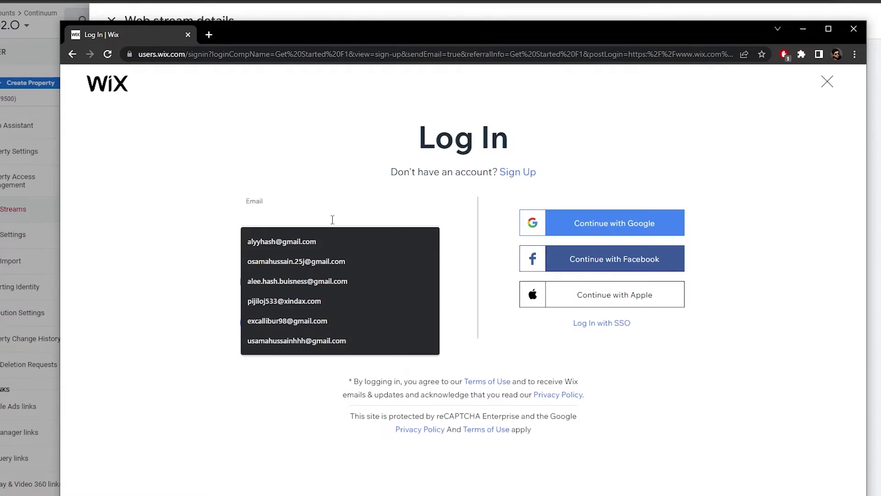
left_click(344, 255)
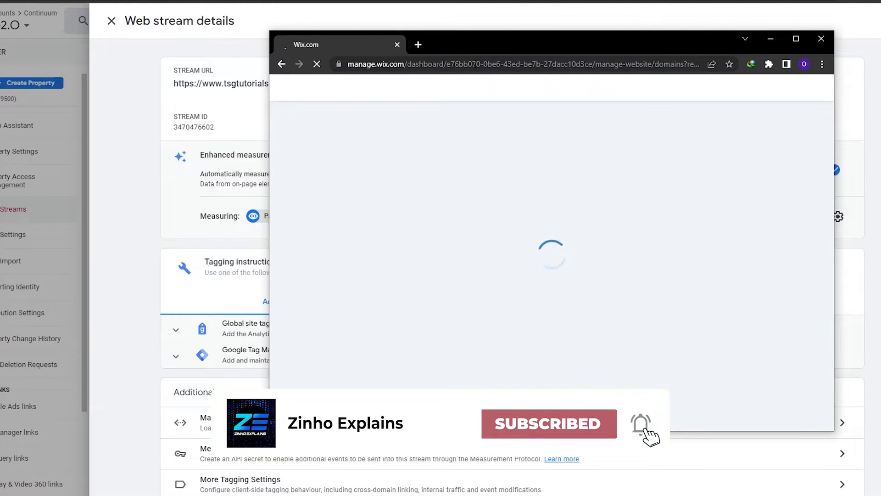
Step: Trim the web address to manage.wix.com to load the account's sites
left_click(459, 64)
left_click(459, 65)
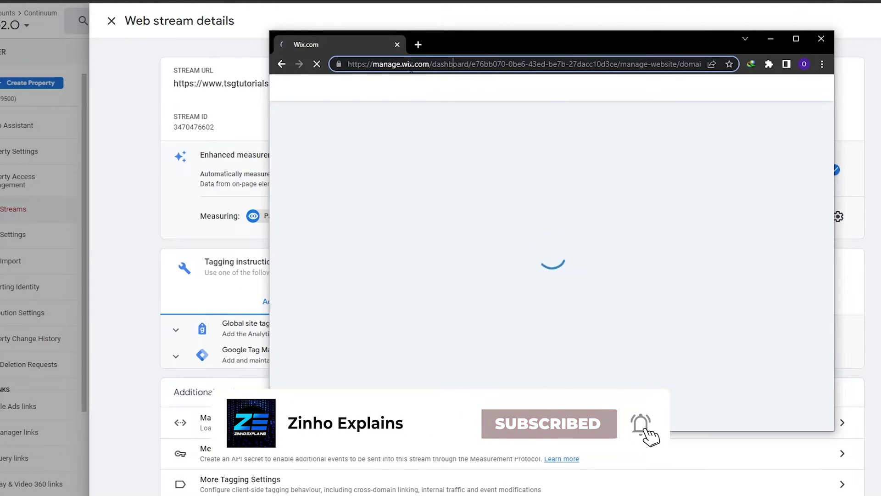
left_click_drag(431, 64, 799, 78)
key("BackSpace")
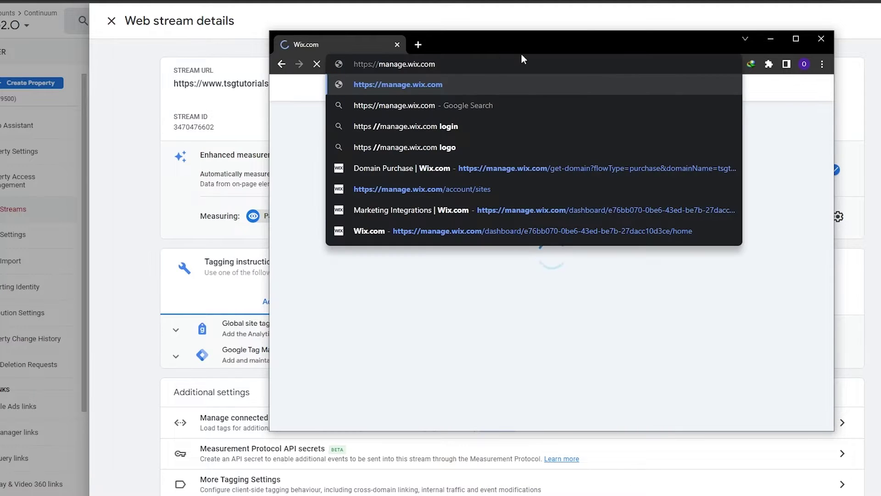
key("Return")
scroll(513, 331, "down", 1)
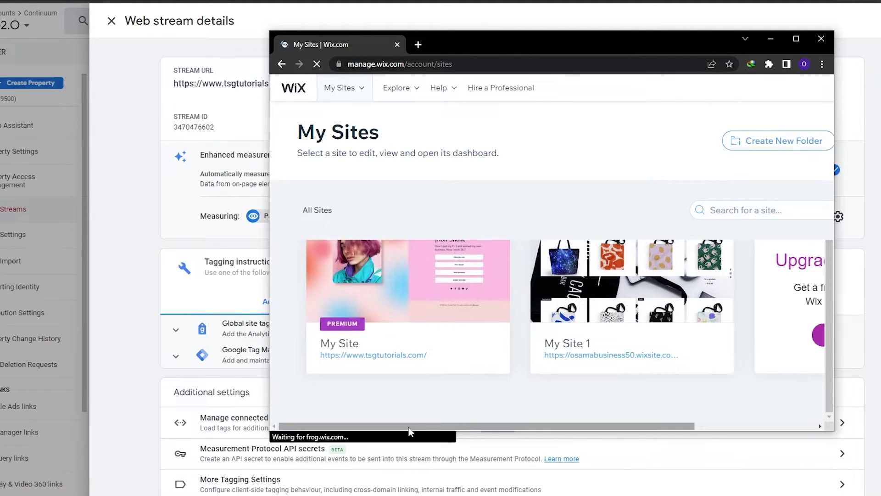
left_click_drag(514, 425, 492, 419)
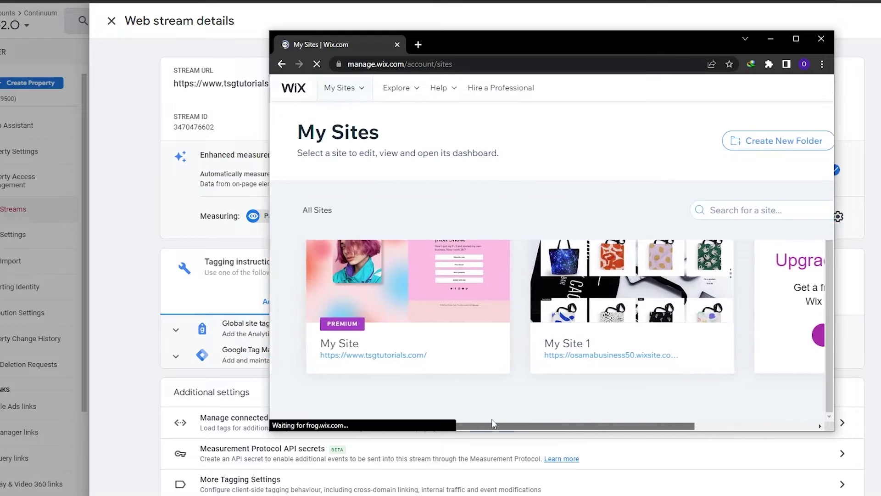
Step: Open My Site's dashboard, go back to My Sites, then open My Site 1
mouse_move(414, 317)
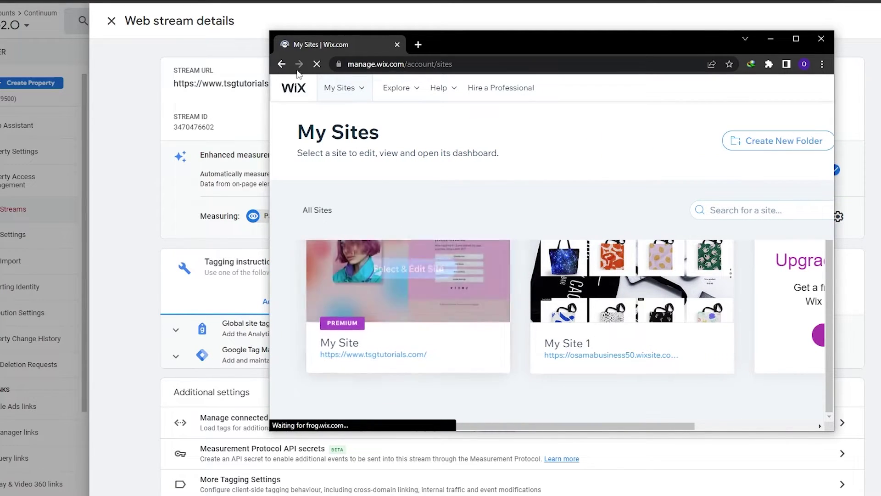
left_click(365, 92)
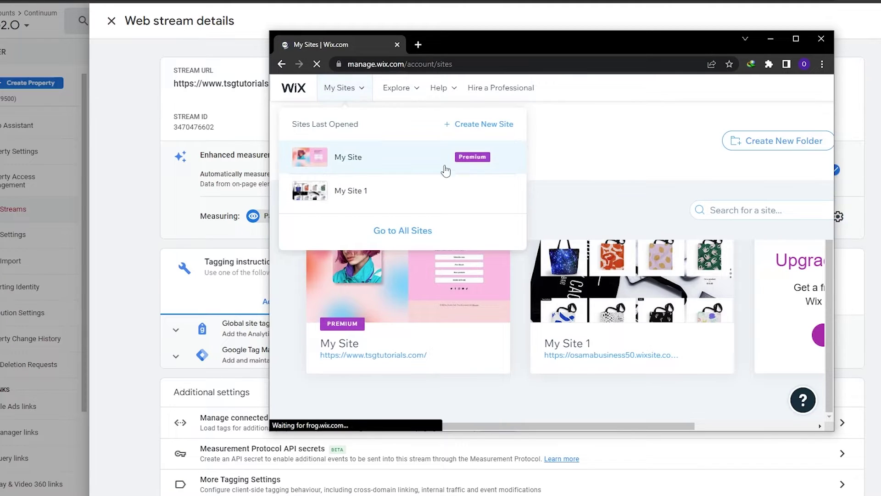
left_click(370, 161)
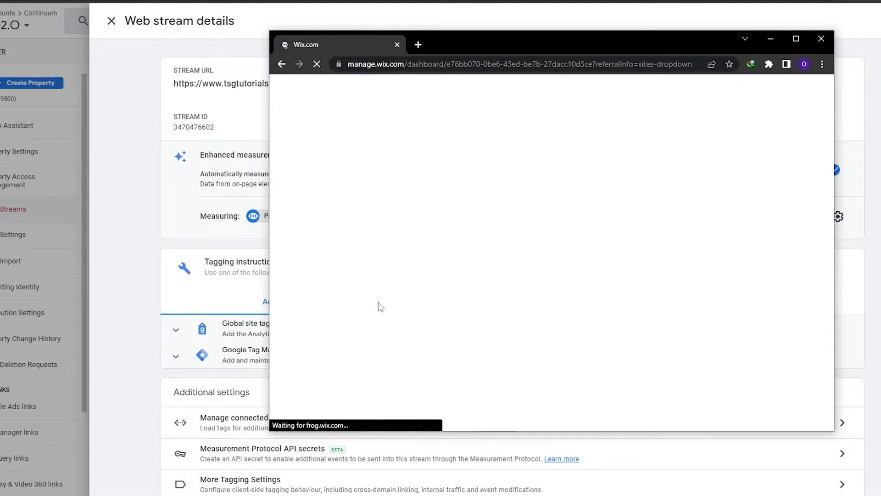
key("alt+Left")
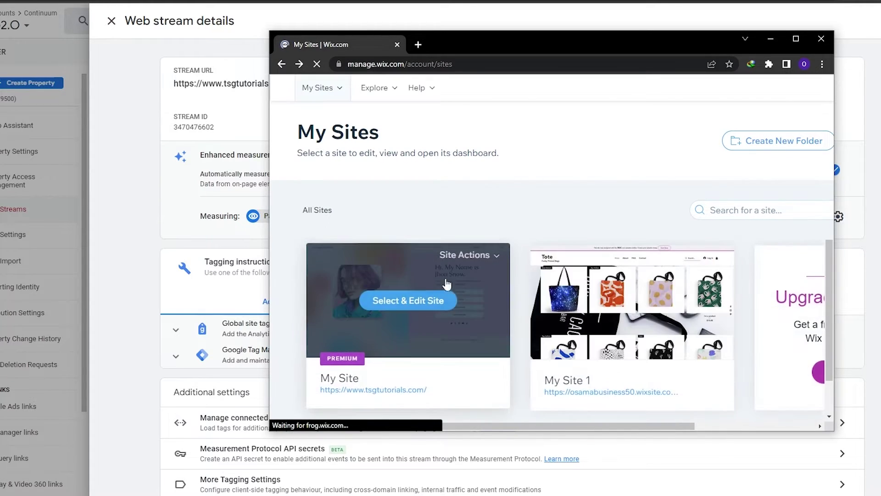
mouse_move(321, 90)
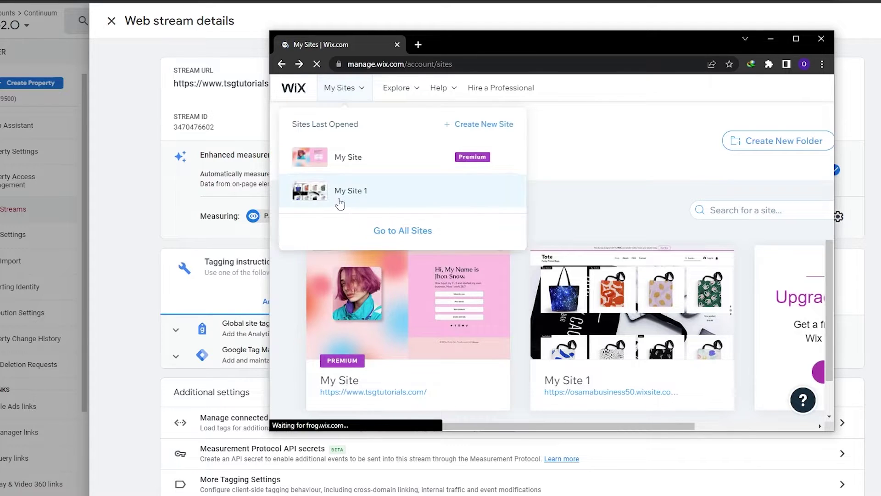
left_click(362, 201)
Step: Go to My Site 1's Marketing Integrations and choose Connect on the Google Analytics card
left_click(801, 41)
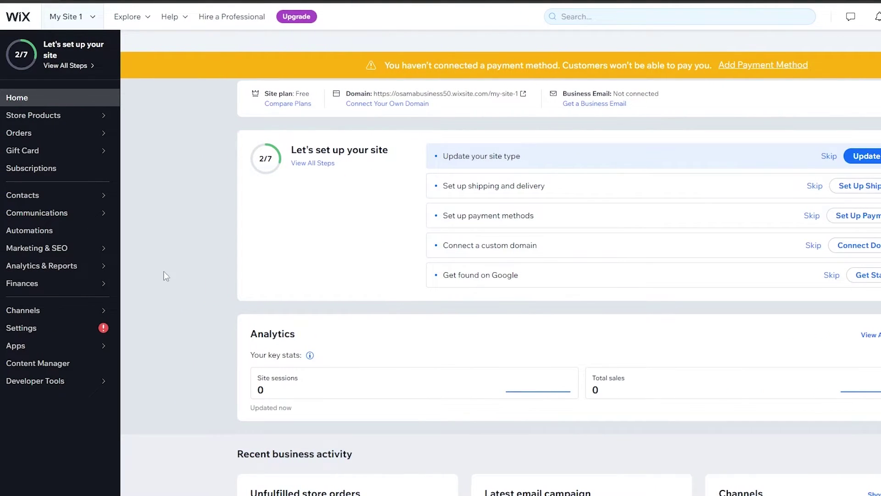
mouse_move(35, 252)
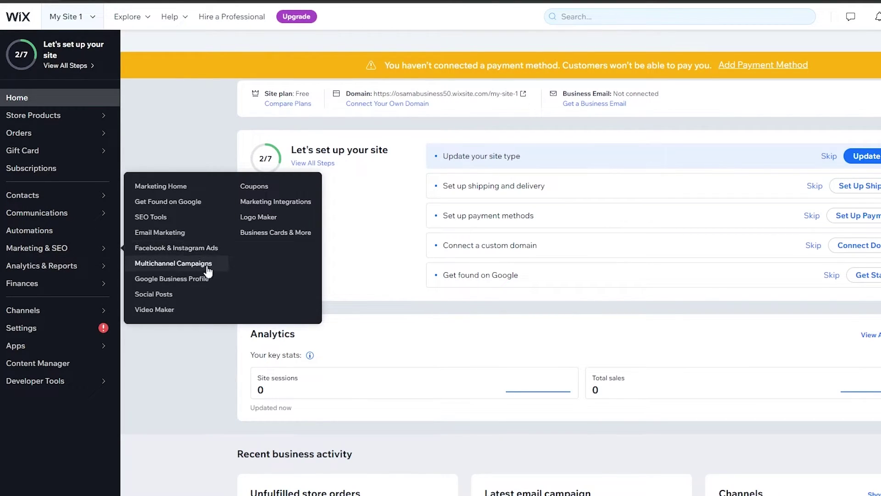
left_click(271, 207)
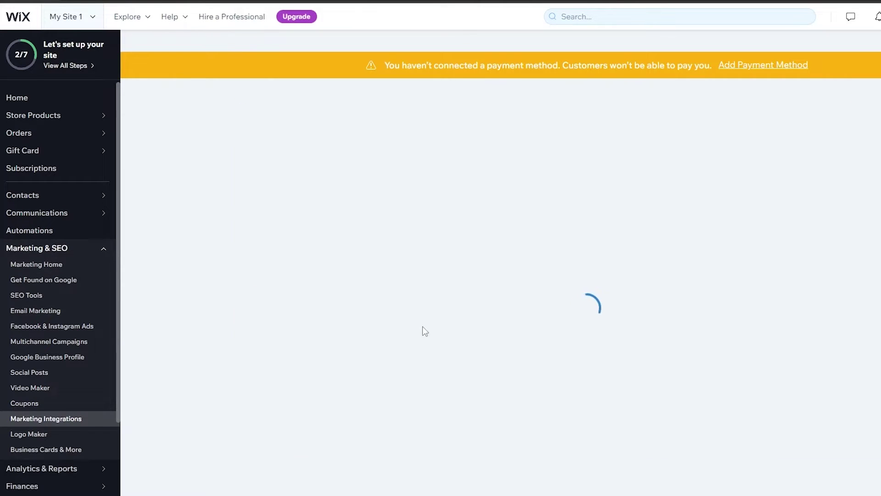
scroll(394, 311, "up", 2)
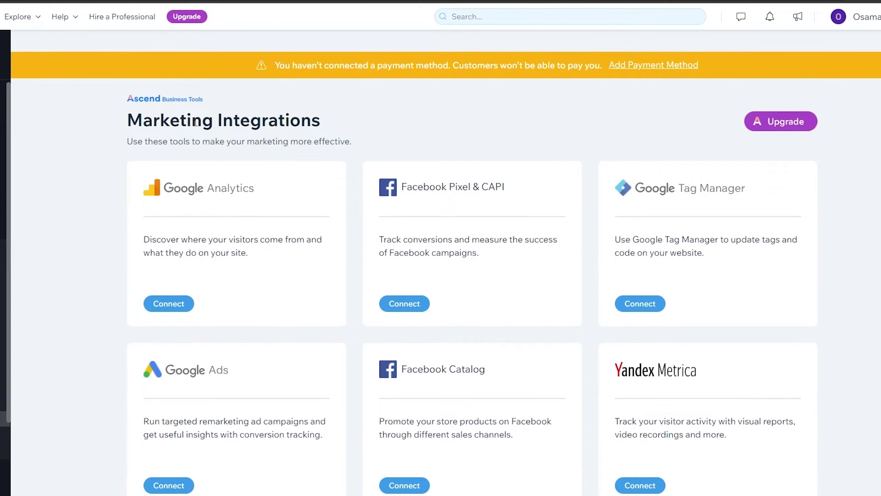
scroll(196, 123, "down", 1)
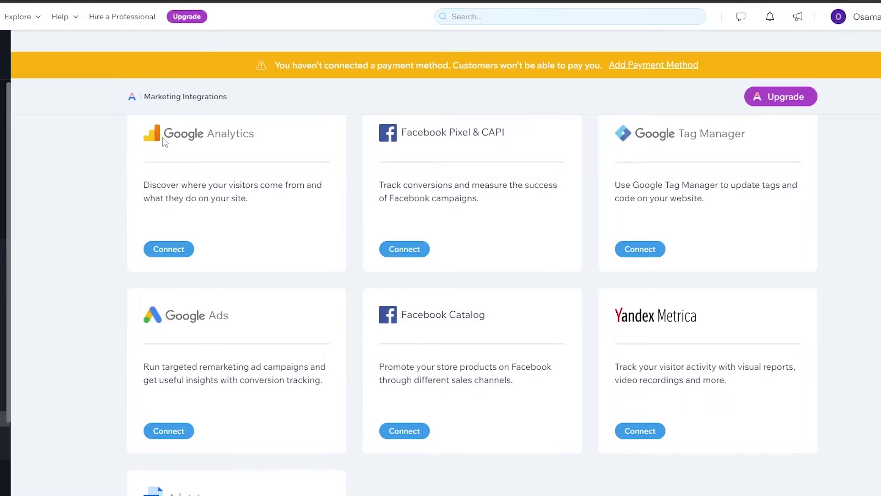
left_click_drag(162, 138, 254, 137)
left_click(120, 233)
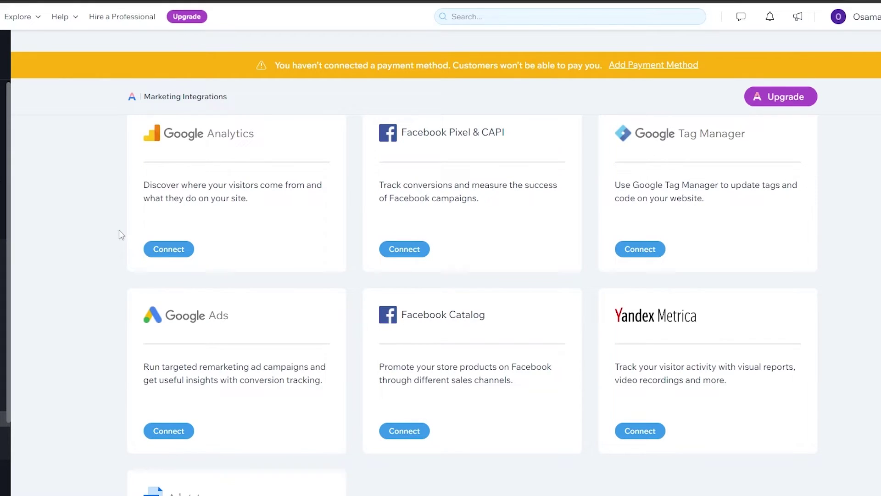
Step: Check the Premium-only notice on Add Google Analytics ID, then open the site switcher
left_click(165, 249)
scroll(187, 227, "down", 1)
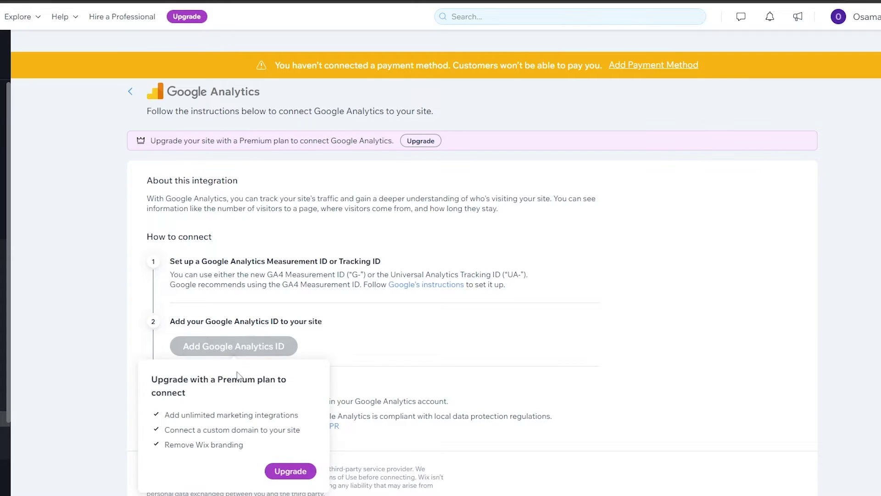
mouse_move(282, 358)
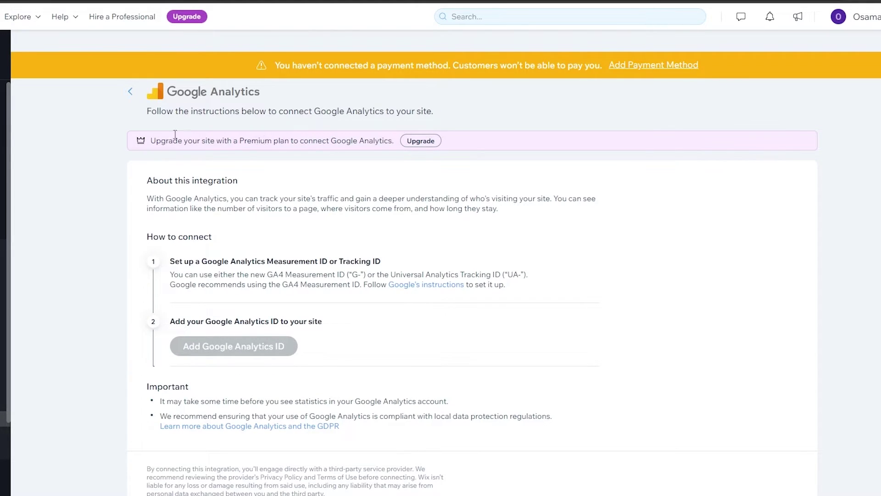
left_click(5, 55)
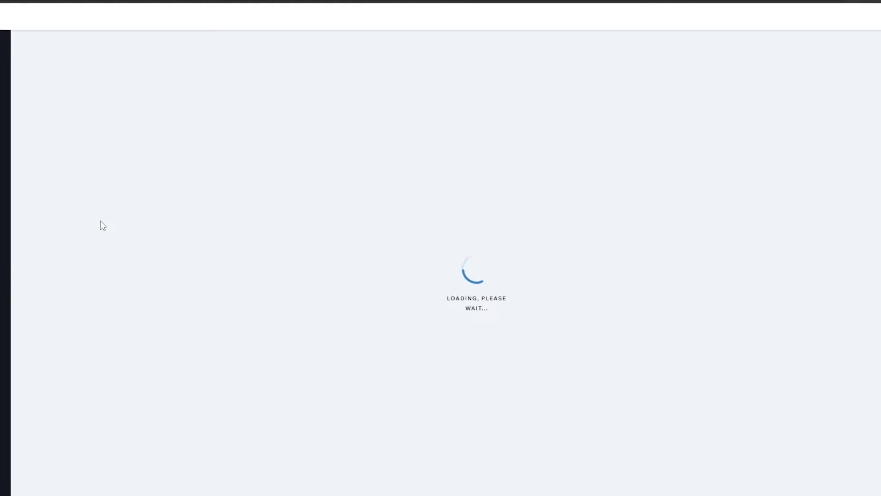
Step: Open Marketing Integrations on the Premium site and view its connected Google Analytics card
mouse_move(5, 142)
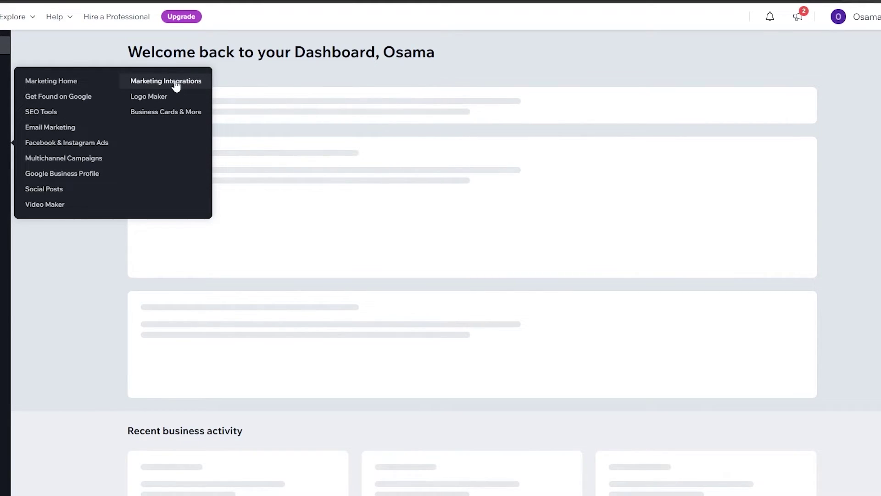
left_click(176, 83)
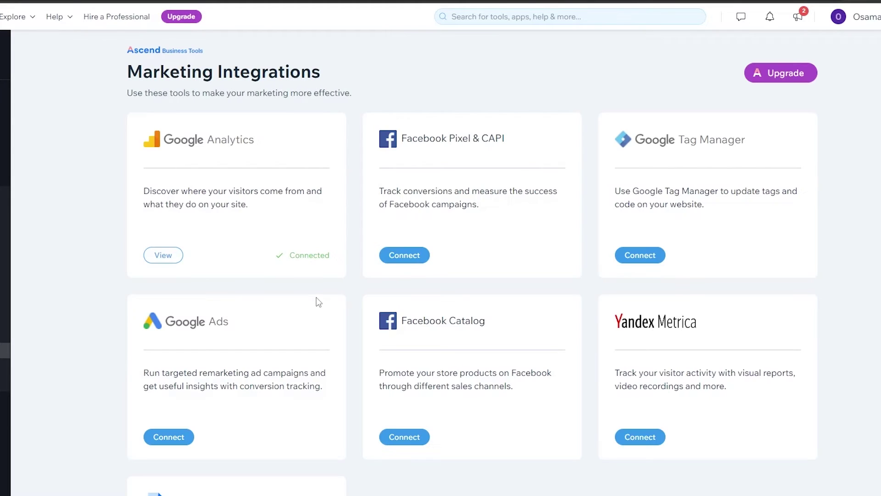
left_click(170, 258)
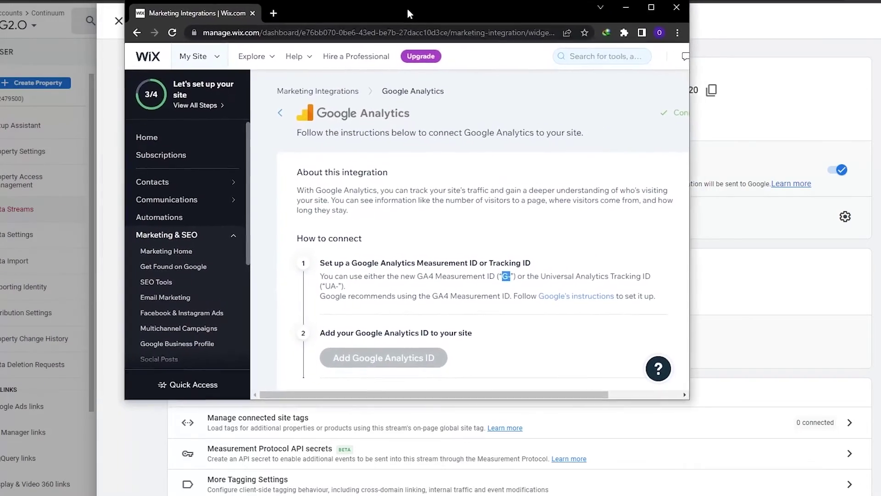
Step: Arrange the Wix and Analytics windows and copy the measurement ID G-CH94MBSH20
left_click_drag(407, 8, 427, 13)
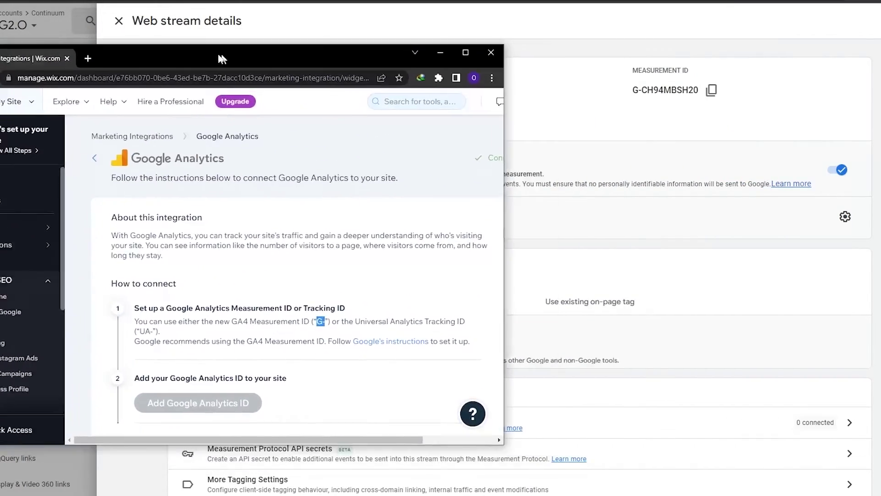
left_click_drag(222, 59, 427, 246)
left_click_drag(633, 73, 714, 78)
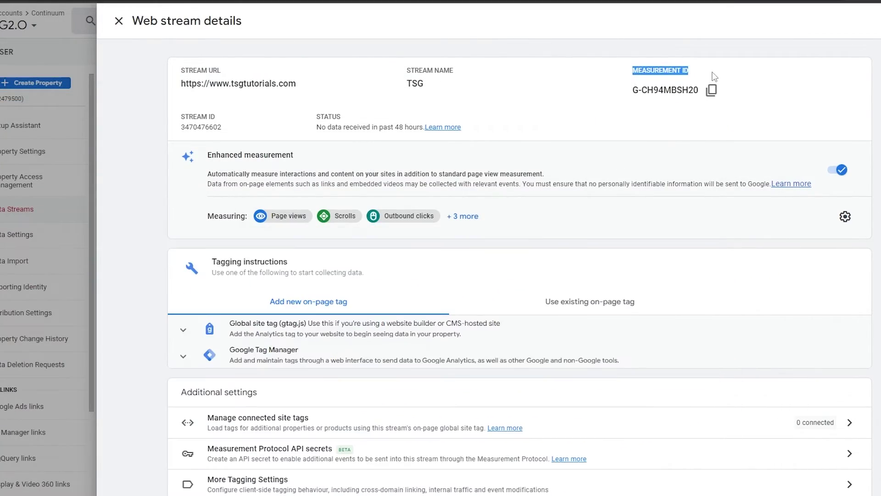
left_click(629, 98)
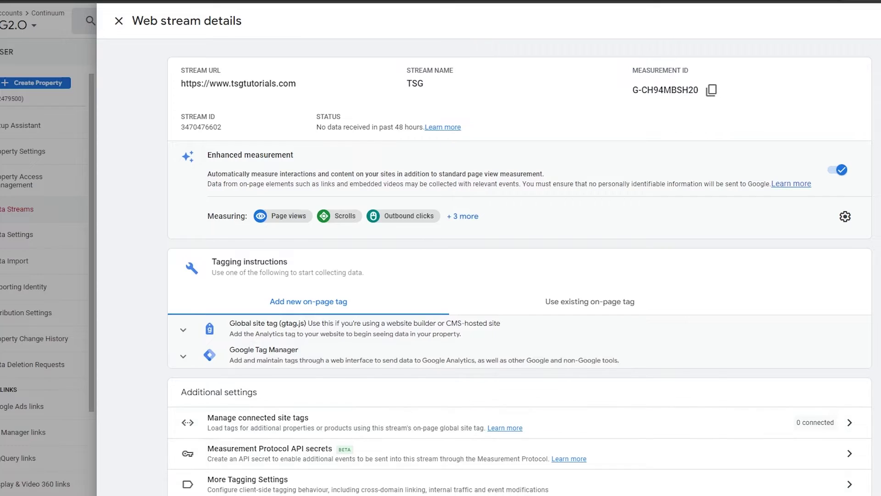
key("alt+Tab")
left_click_drag(484, 249, 304, 35)
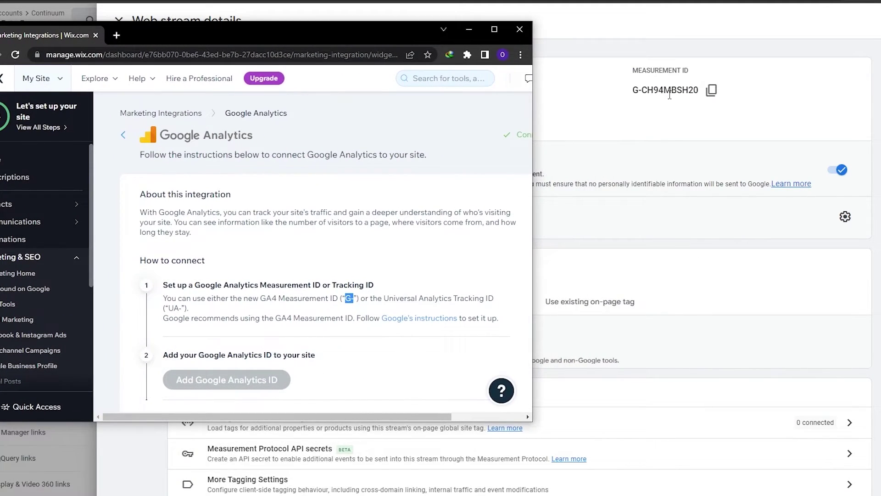
left_click(711, 90)
key("alt+Tab")
Step: Return to Wix's Marketing Integrations list, review Google Ads, and minimize Wix
scroll(304, 261, "down", 2)
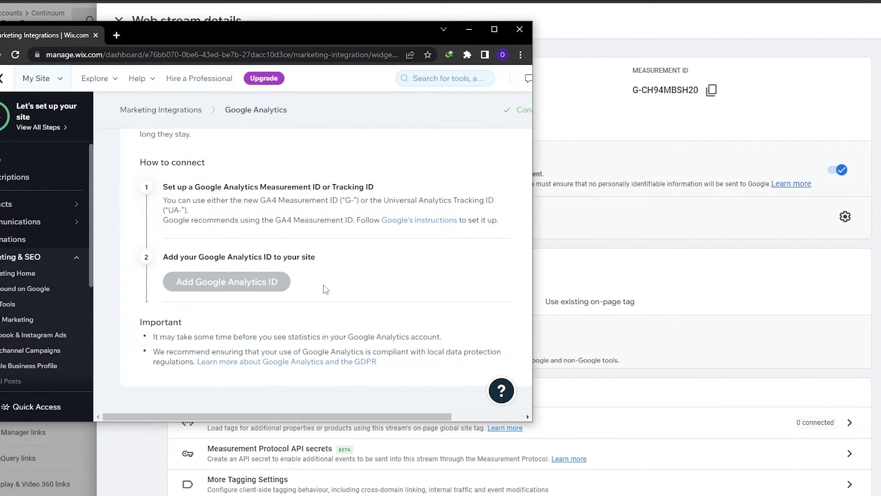
scroll(324, 286, "up", 2)
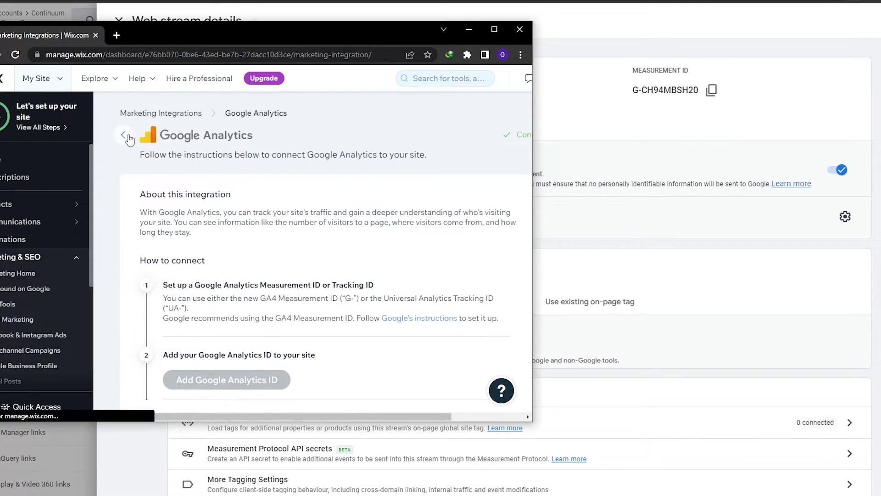
left_click(128, 137)
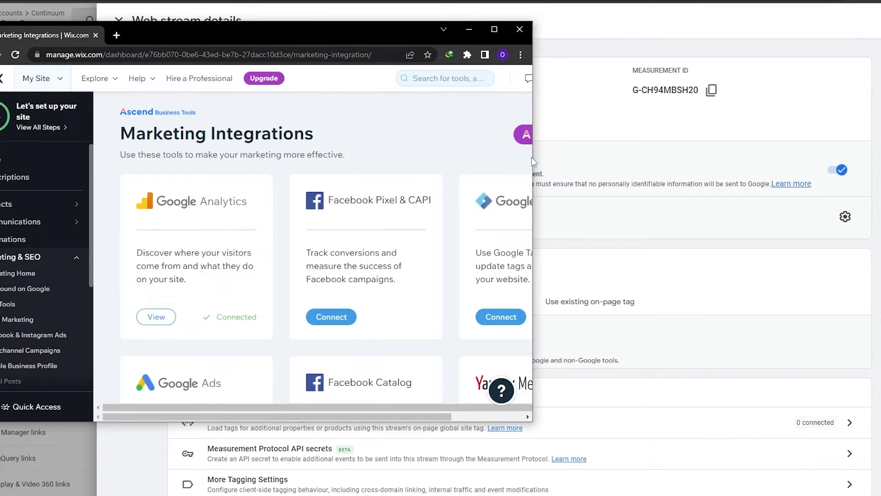
left_click_drag(536, 158, 618, 149)
scroll(440, 267, "down", 3)
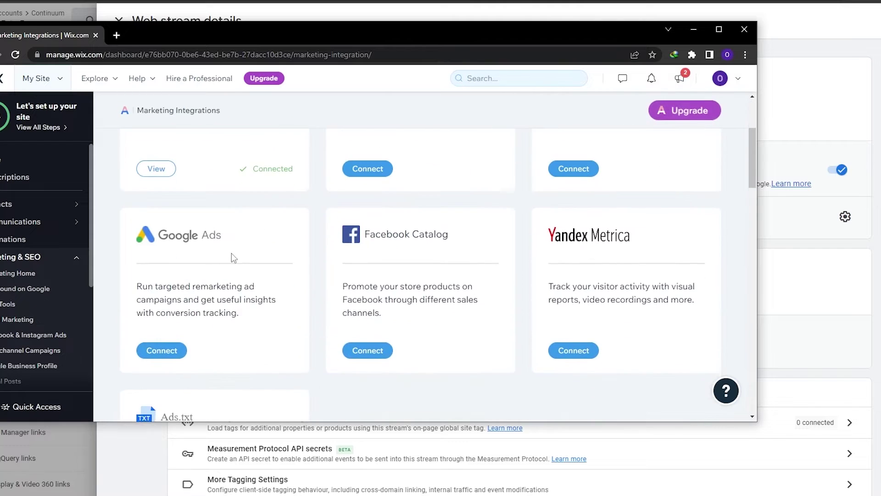
left_click(693, 30)
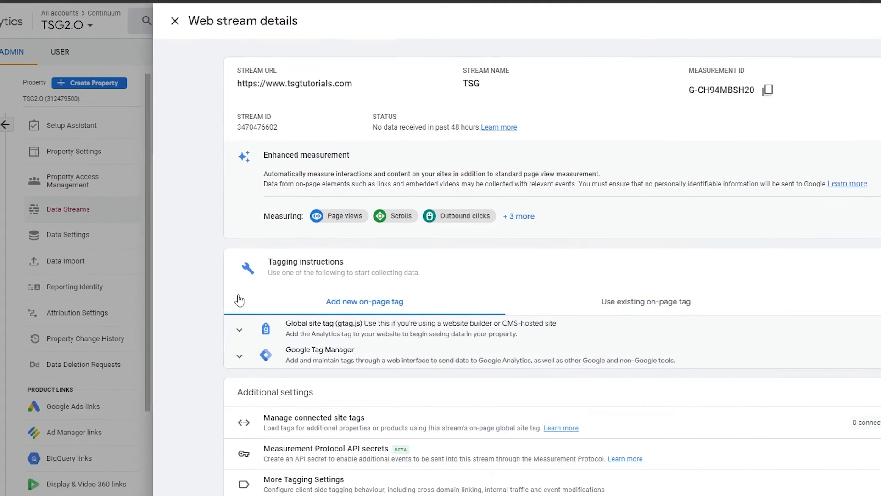
Step: Leave the web stream details and open TSG2.O's Google Ads links page, confirming no links exist
left_click(138, 307)
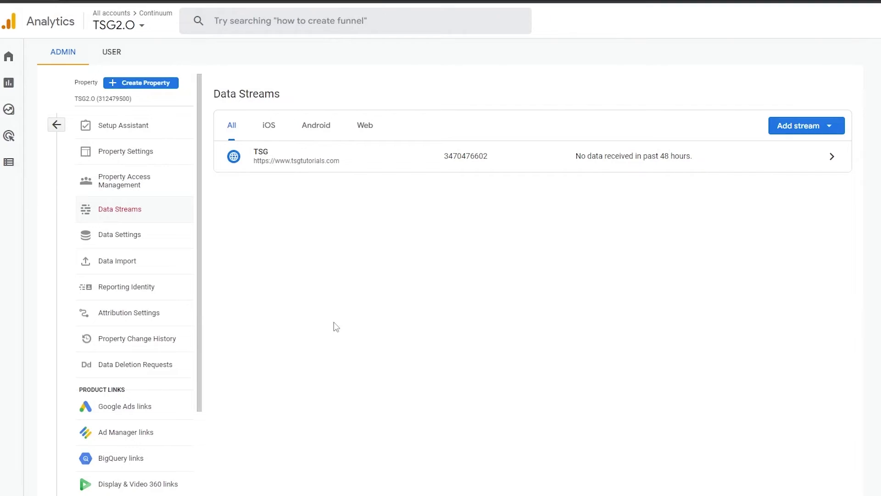
scroll(102, 405, "down", 1)
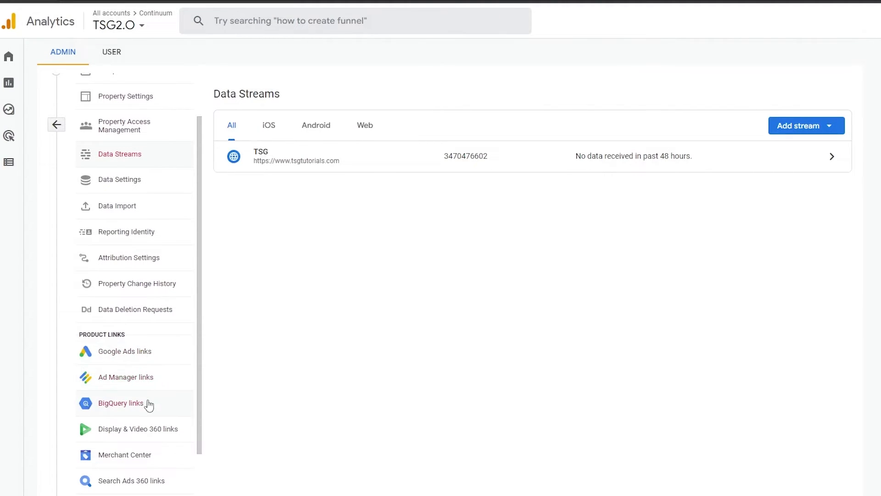
scroll(147, 408, "down", 1)
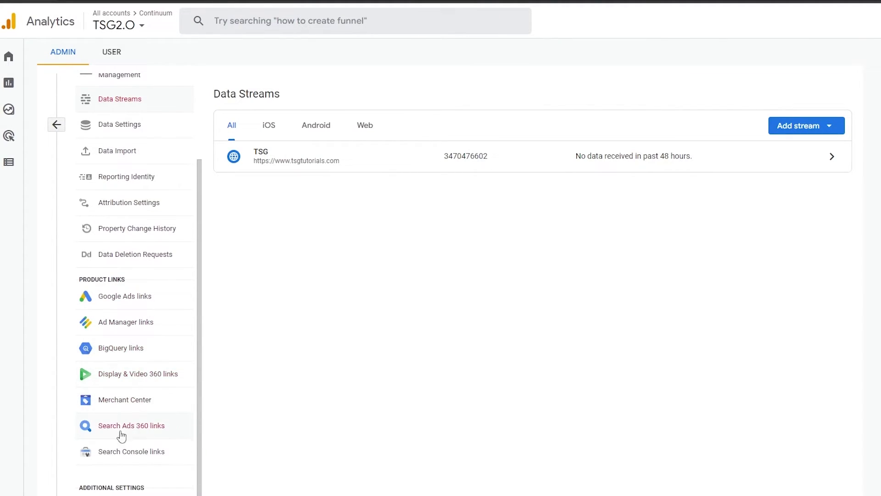
left_click(116, 300)
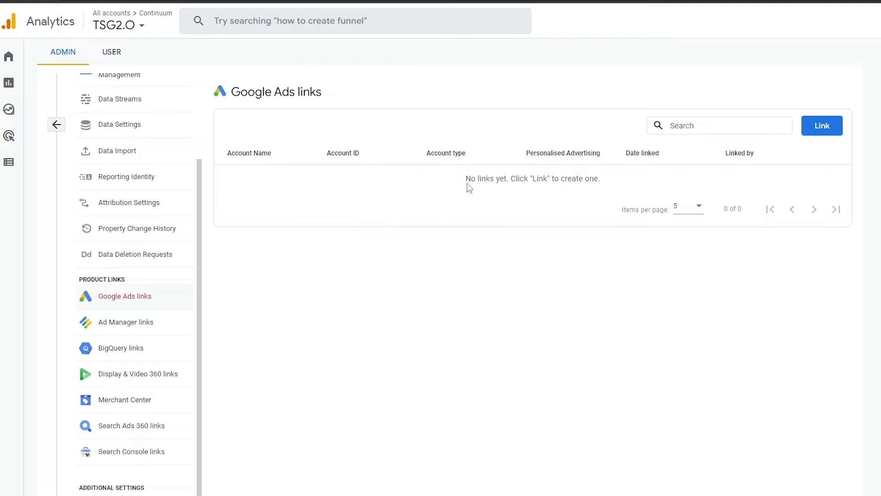
left_click_drag(467, 183, 555, 243)
left_click(555, 244)
left_click(830, 128)
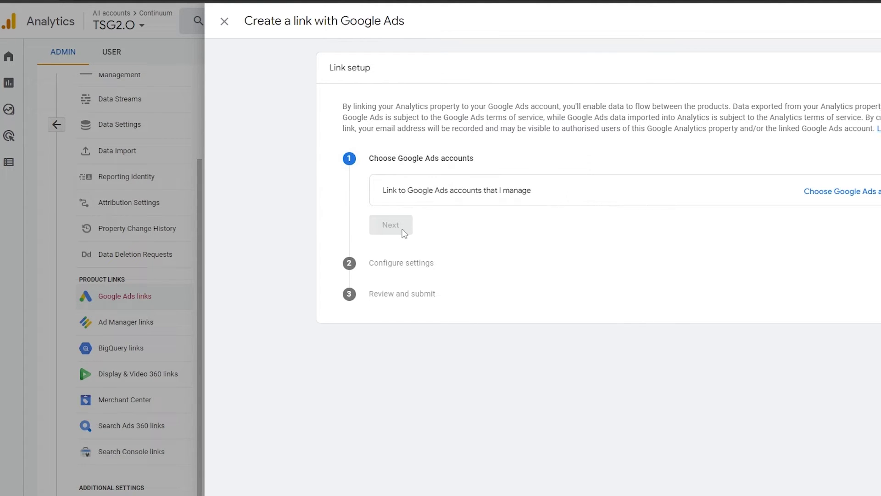
left_click(821, 191)
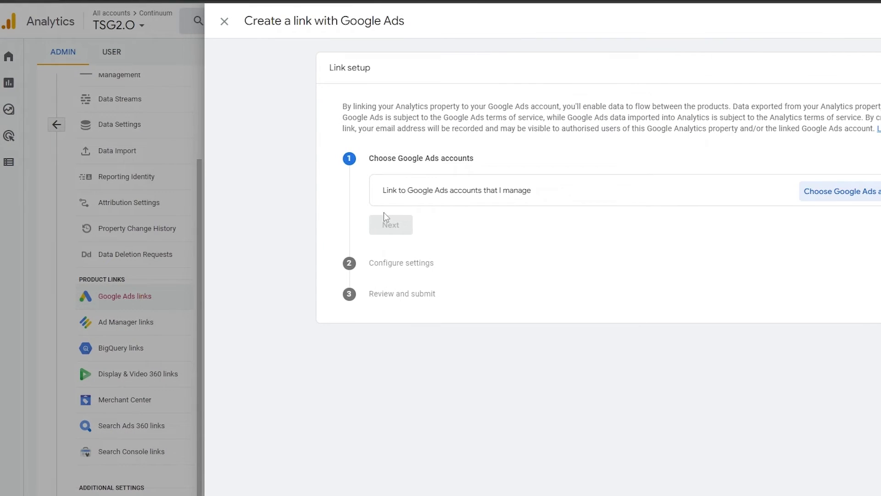
left_click(282, 197)
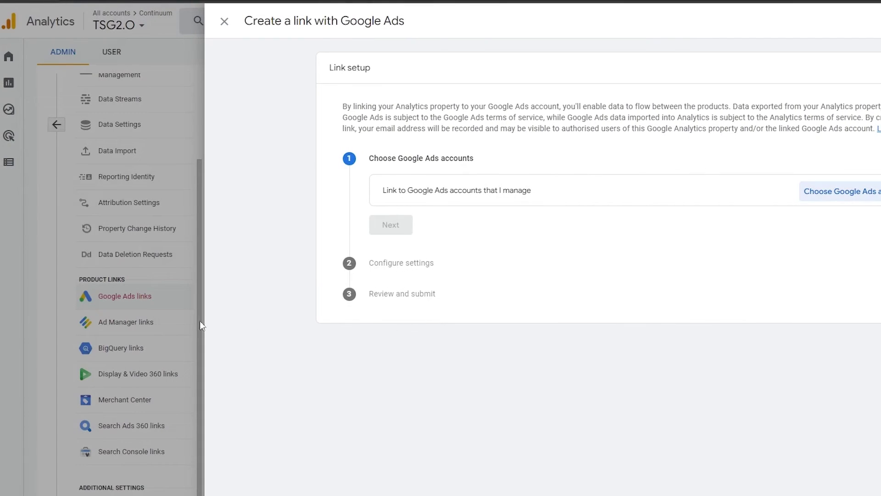
key("Escape")
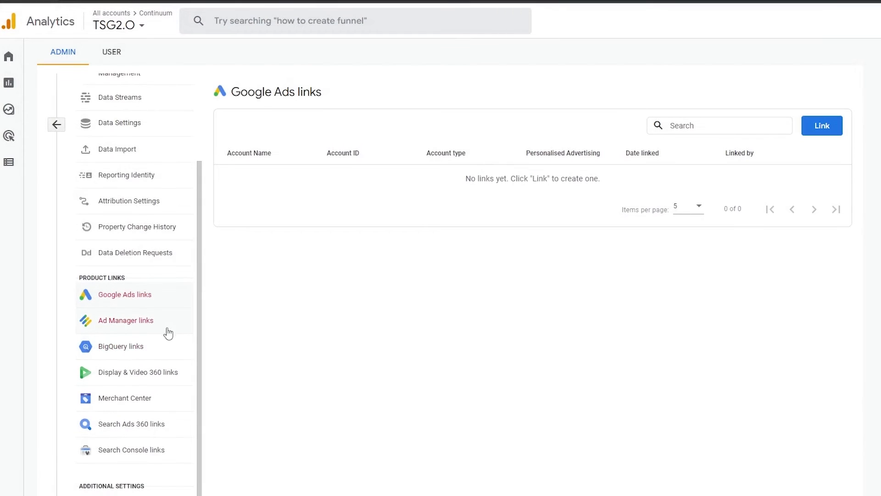
scroll(163, 358, "down", 1)
scroll(140, 434, "up", 3)
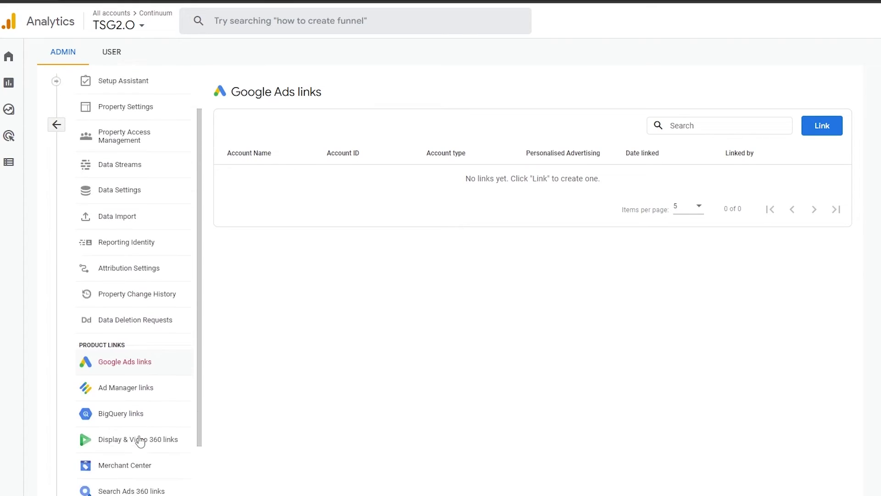
scroll(140, 413, "down", 1)
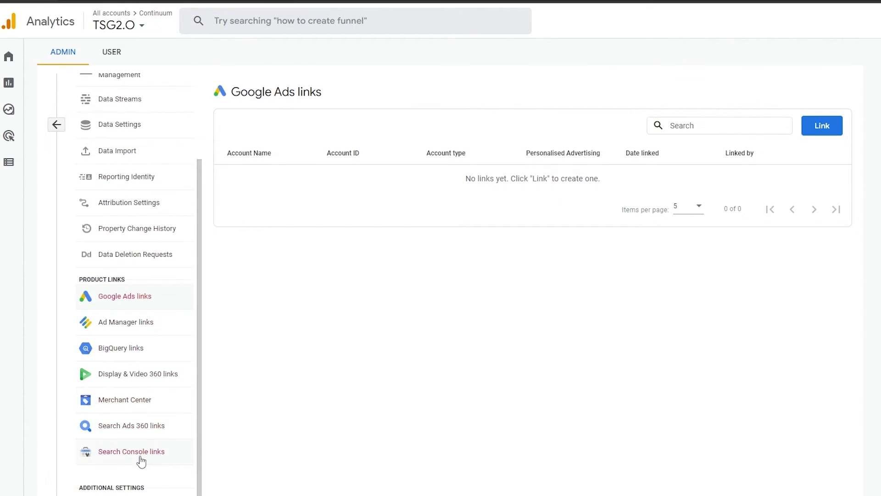
mouse_move(2, 149)
scroll(154, 312, "up", 3)
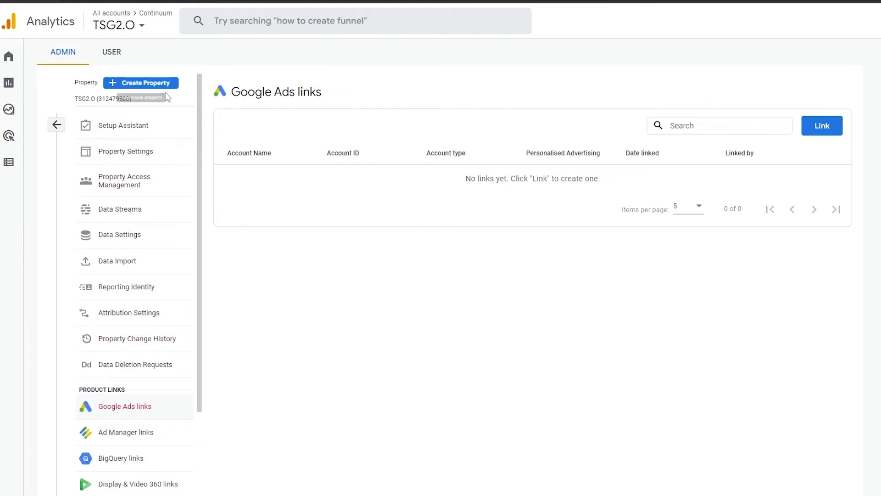